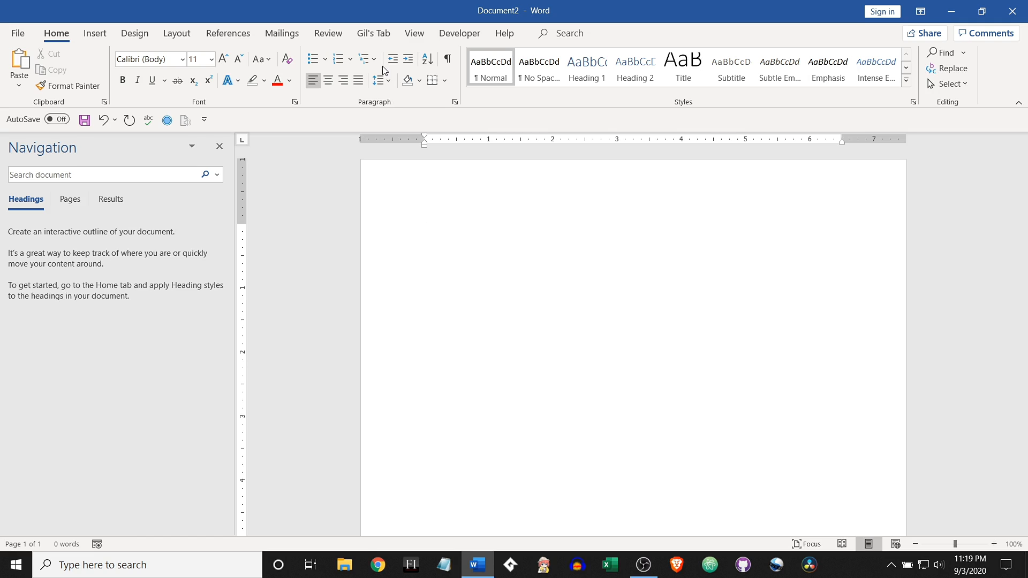
left_click(314, 60)
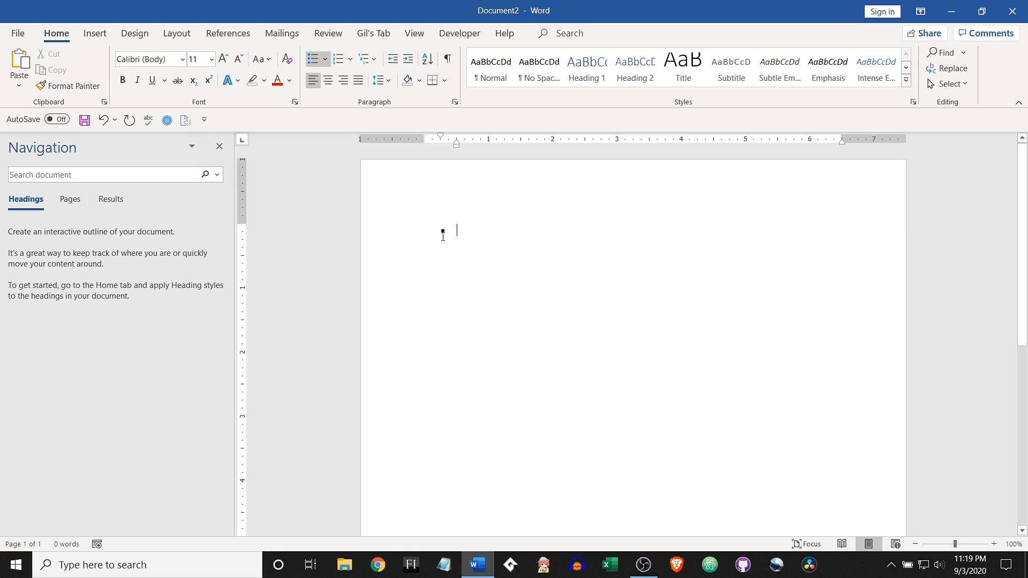
key("ctrl+z")
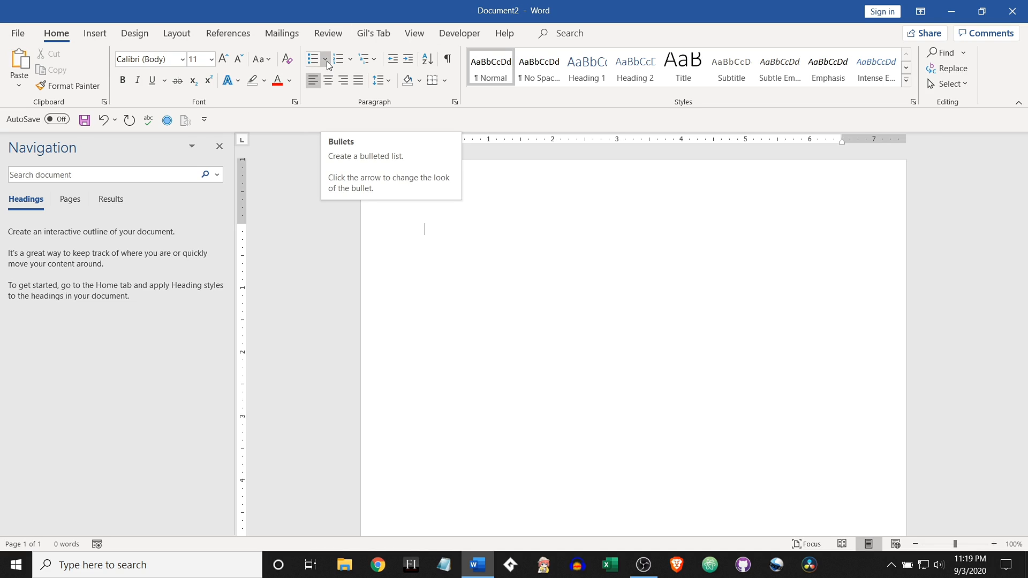
left_click(325, 61)
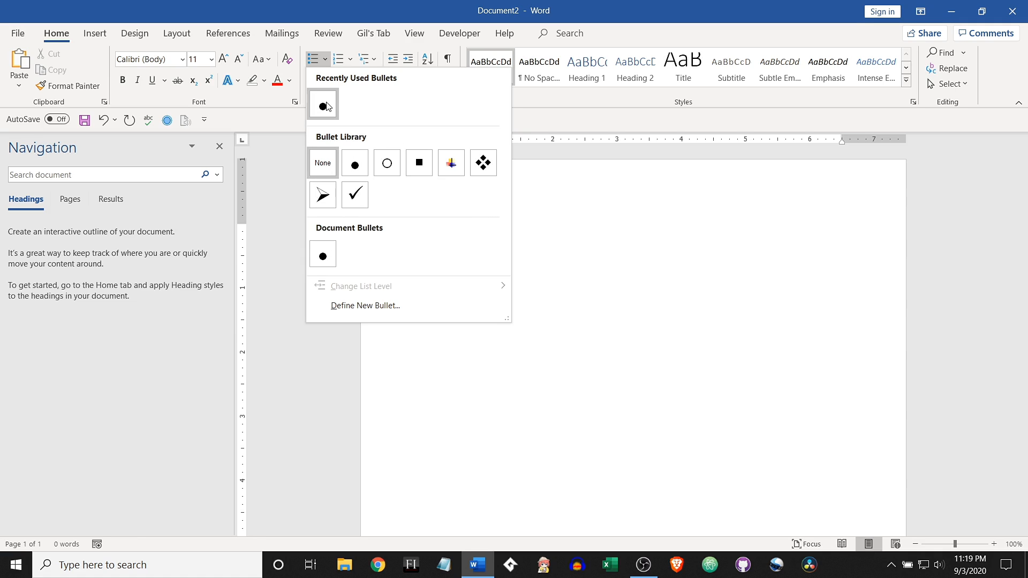
left_click(542, 216)
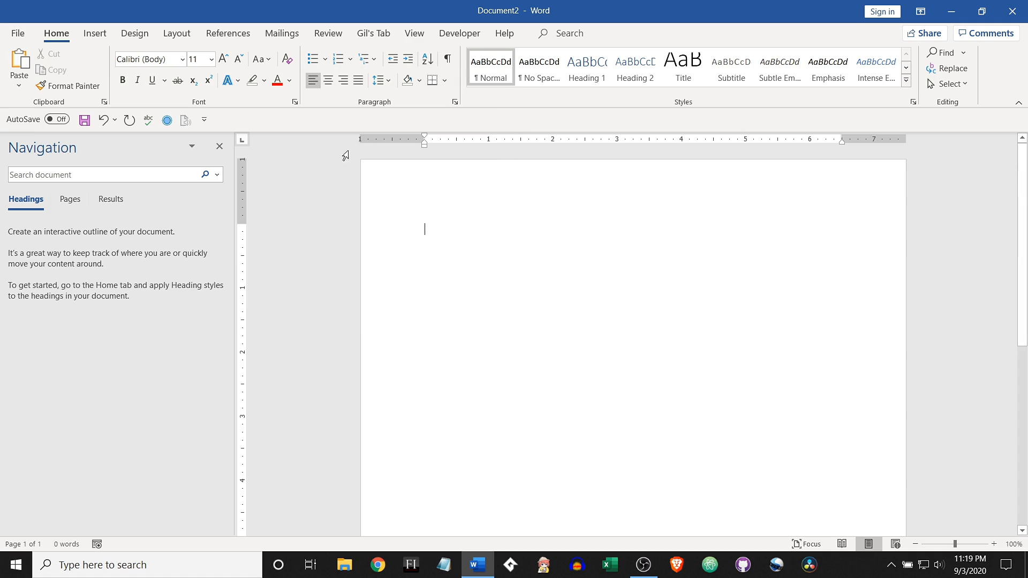
Step: Create a bulleted list with the items Apple, Orange and Banana, and end the list below it
left_click(313, 60)
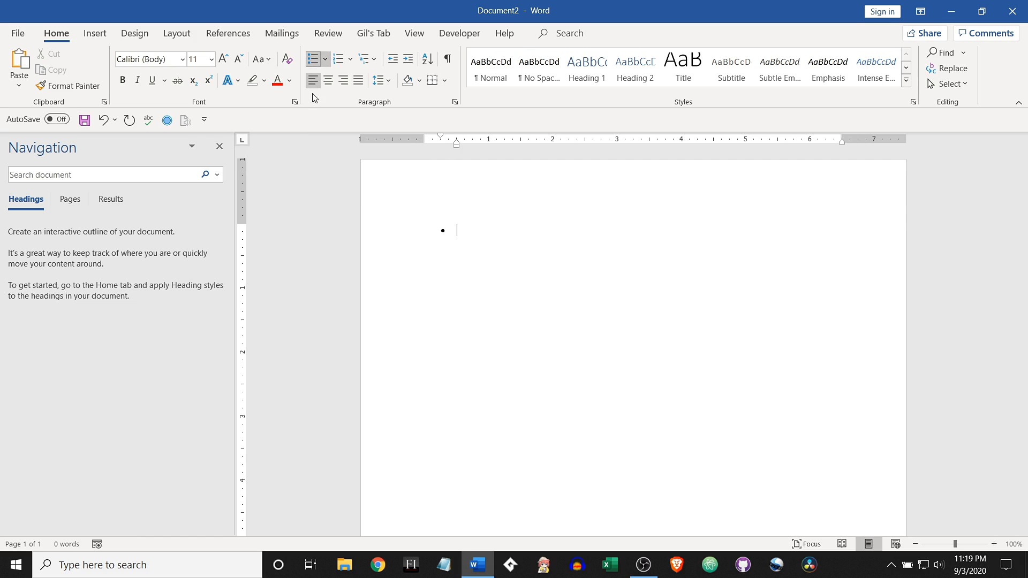
type("Apple")
type("Orange")
key("Return")
type("Banana")
key("Return")
key("Return")
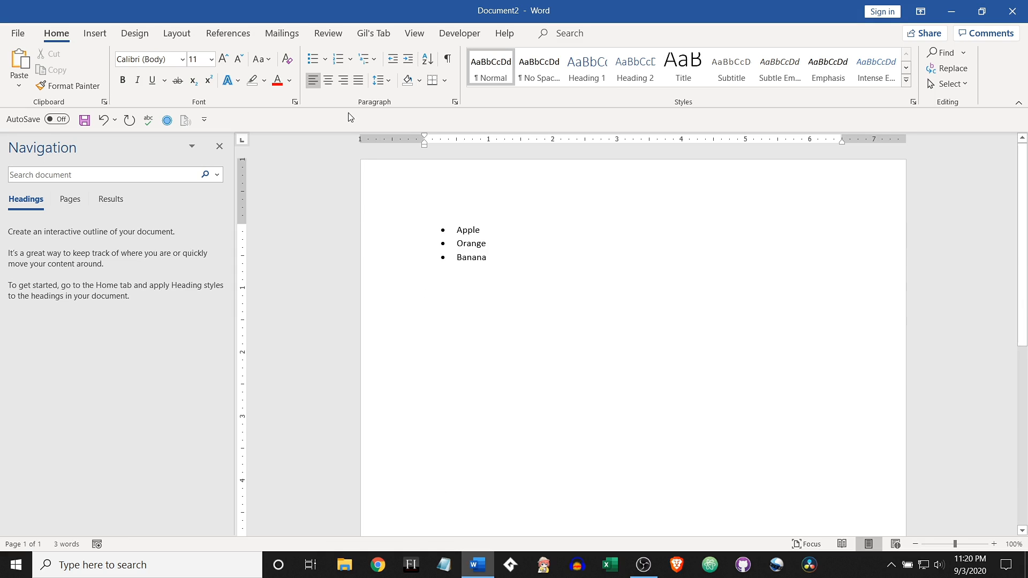
Step: Create a numbered list with the items Apple, Orange and Banana below the bulleted list
left_click(339, 59)
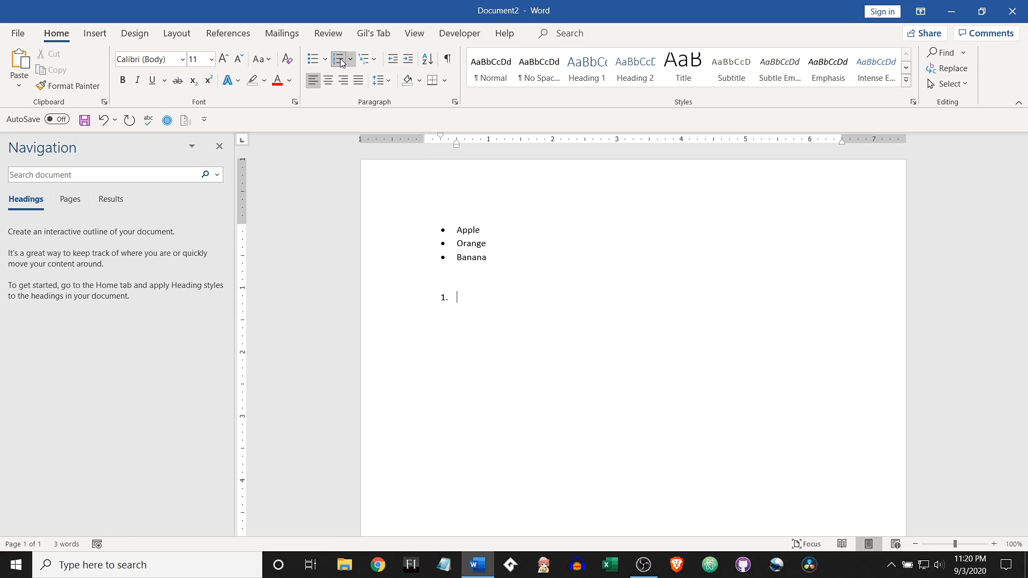
type("Apple")
key("Return")
type("Orange")
key("Return")
type("Banana")
key("Return")
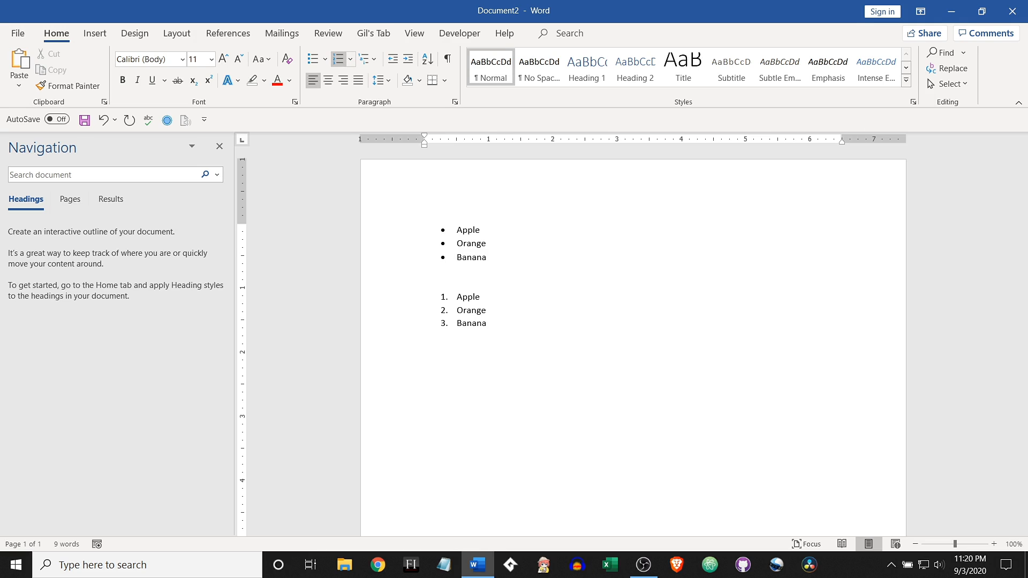
Step: Paste the lines Apple, Orange and Banana below the numbered list and format them as a bulleted list
type("Apple Orange Banana")
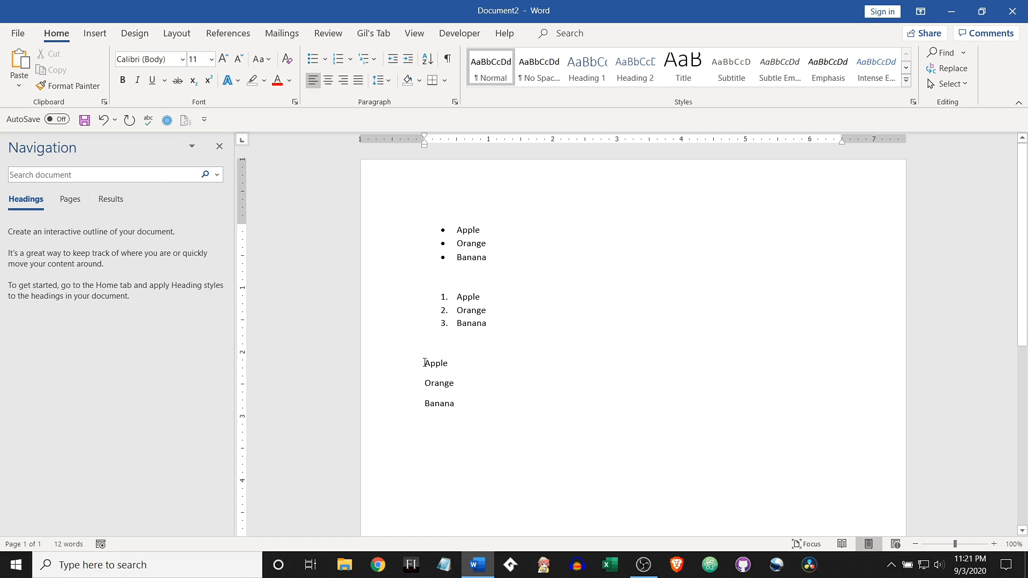
left_click_drag(424, 363, 466, 408)
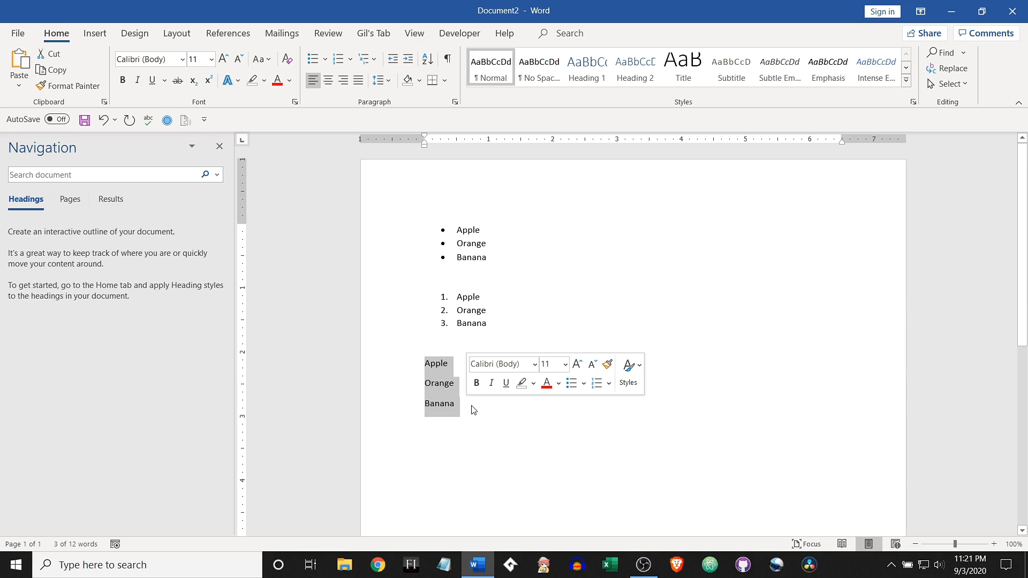
left_click(315, 60)
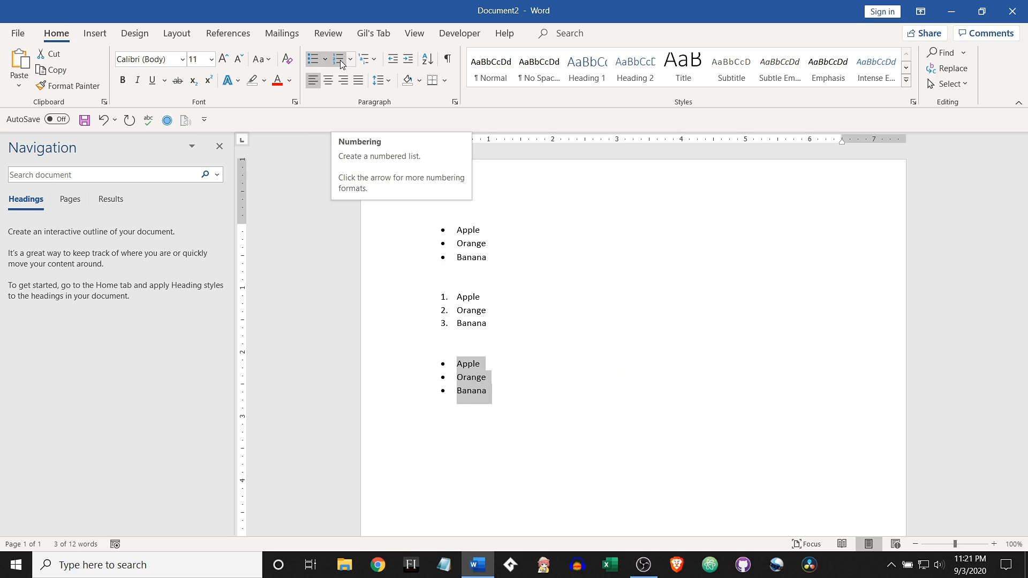
Step: Switch the third list between numbers and bullets, finishing with the A. B. C. numbering format
left_click(339, 60)
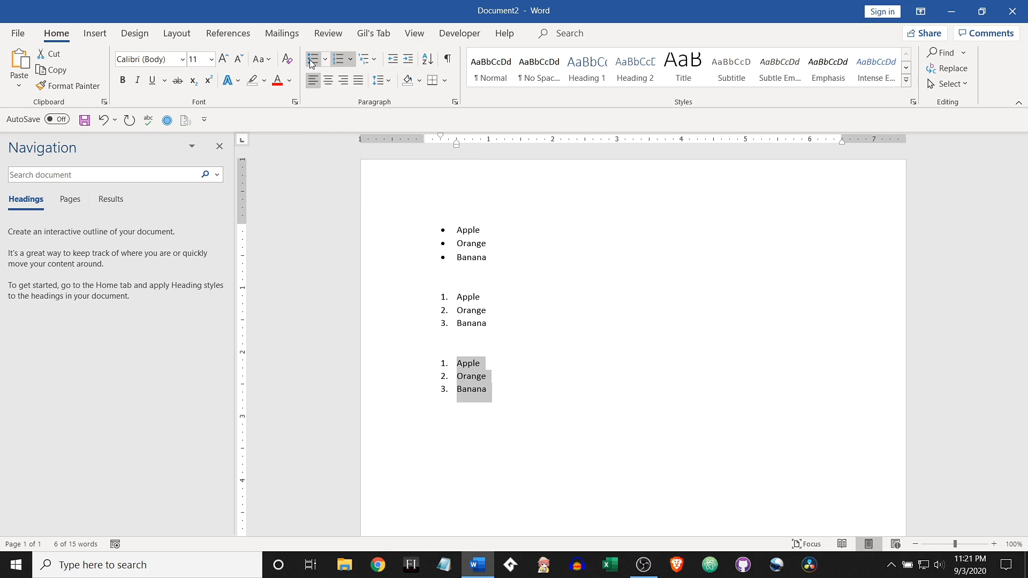
left_click(312, 61)
left_click(340, 60)
left_click(351, 59)
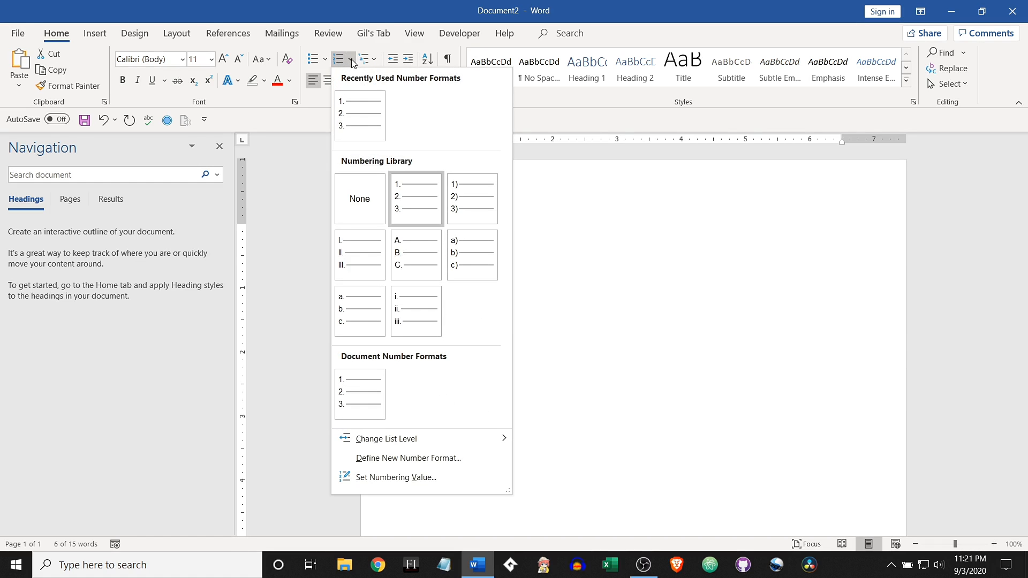
left_click(428, 260)
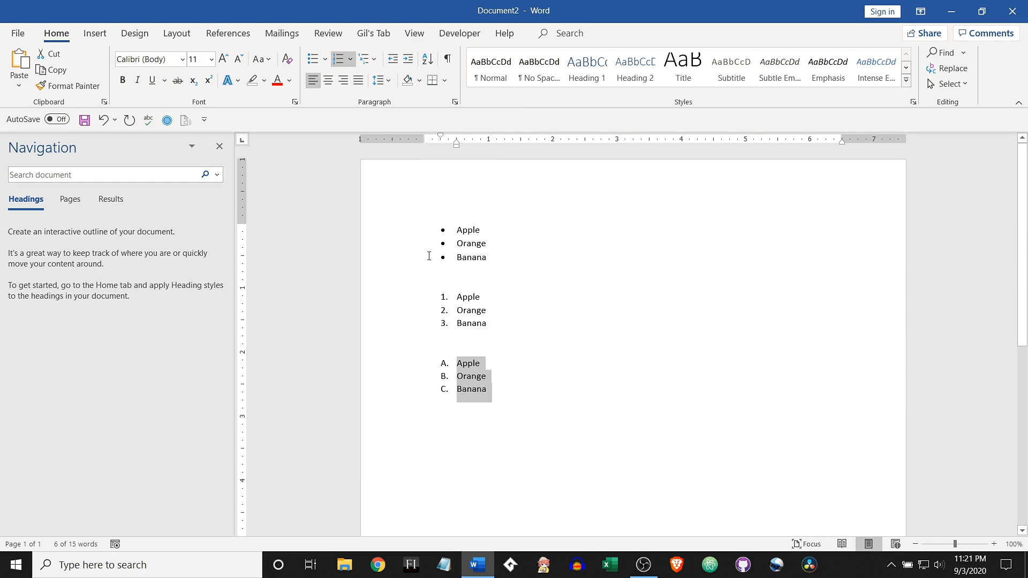
left_click(518, 378)
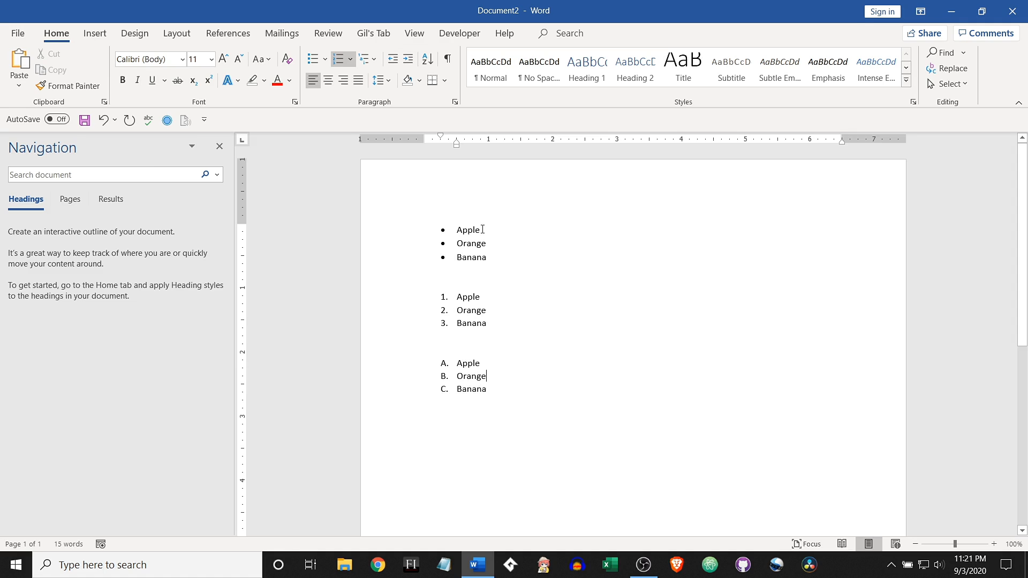
Step: Try out an empty sub-bullet under Apple in the first bulleted list, then remove it again
left_click(482, 229)
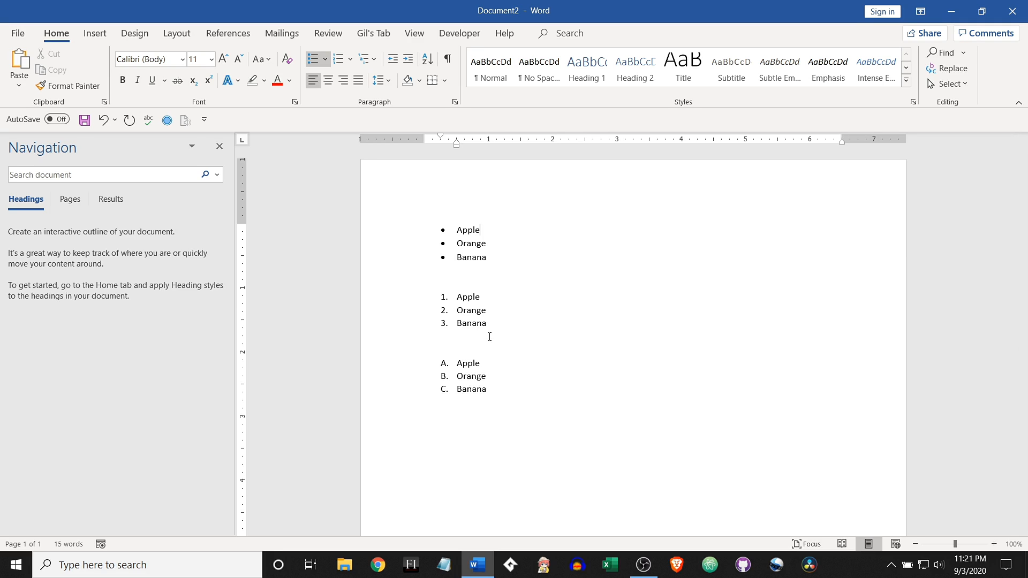
key("Return")
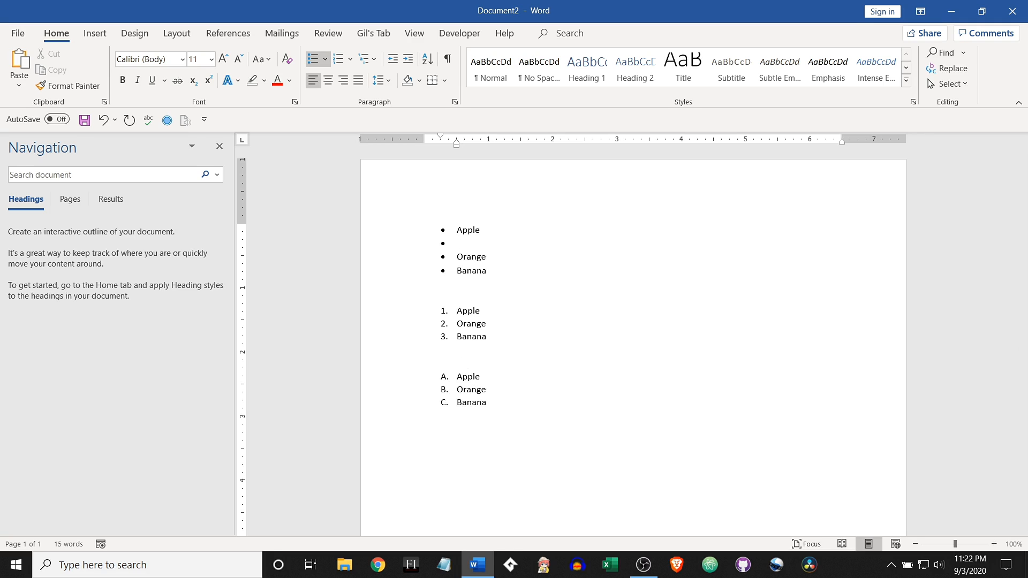
key("Tab")
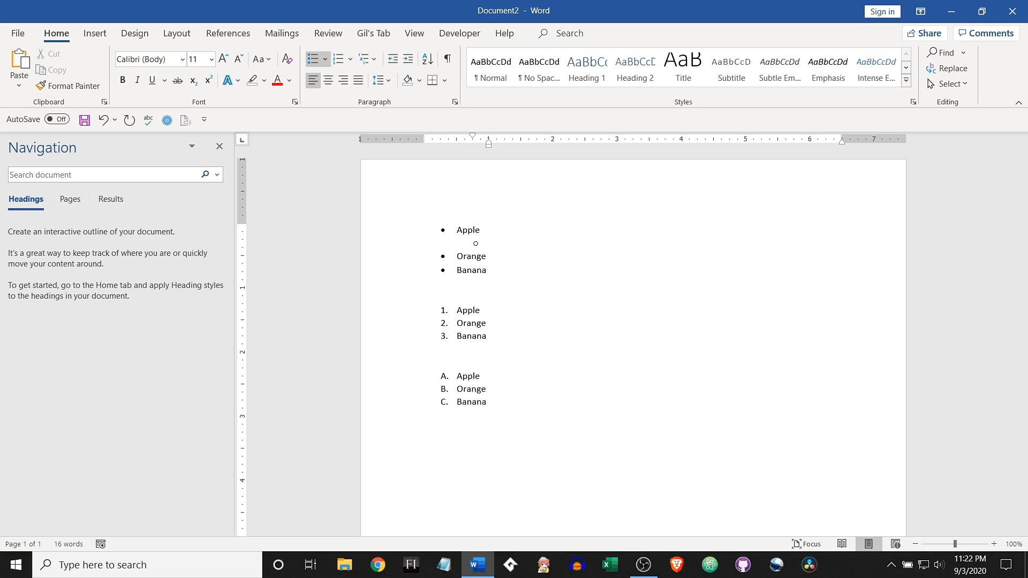
key("shift+Tab")
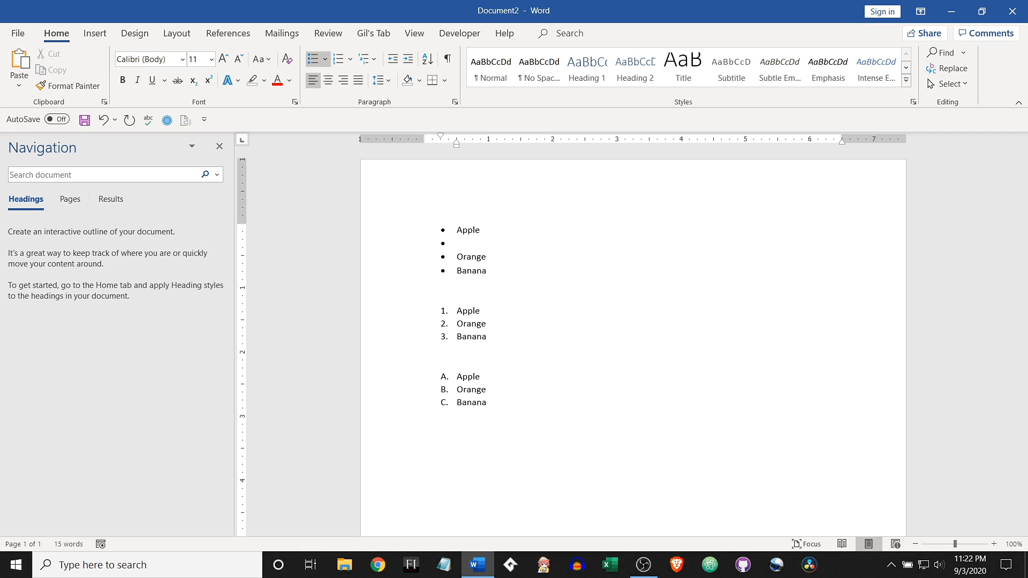
key("BackSpace")
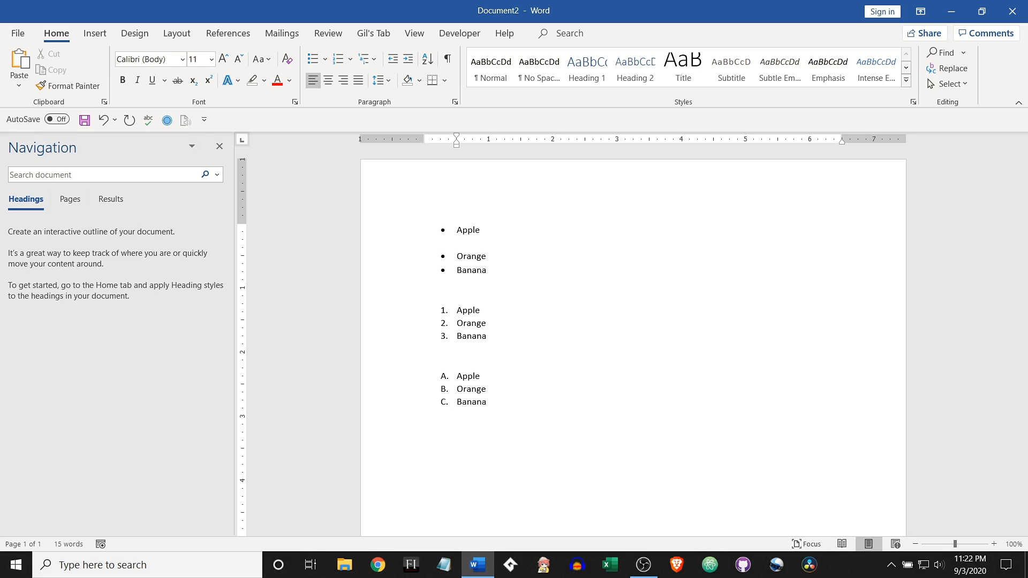
key("BackSpace")
key("BackSpace")
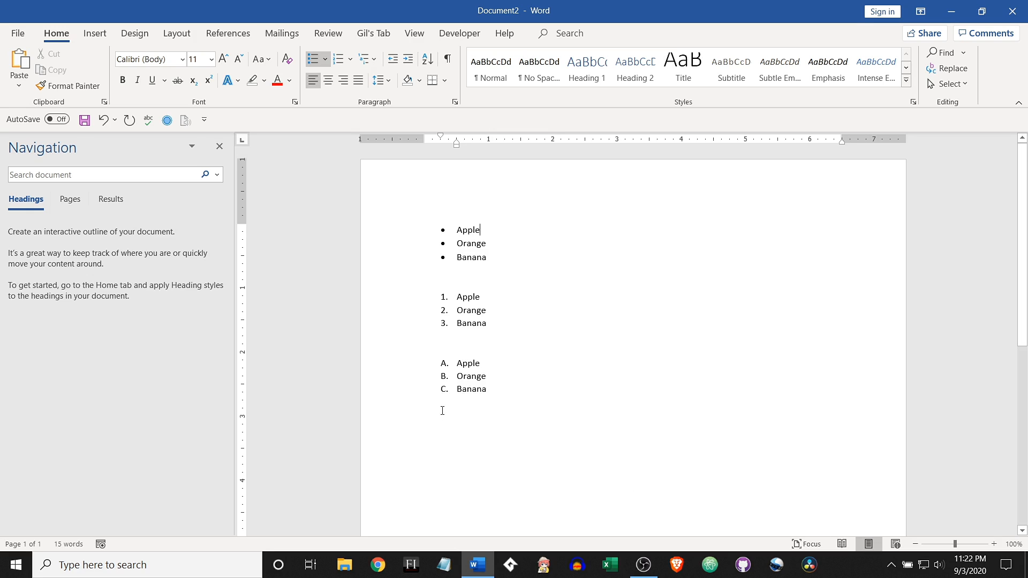
Step: End the lettered list after Banana and insert a page break below it
left_click(511, 394)
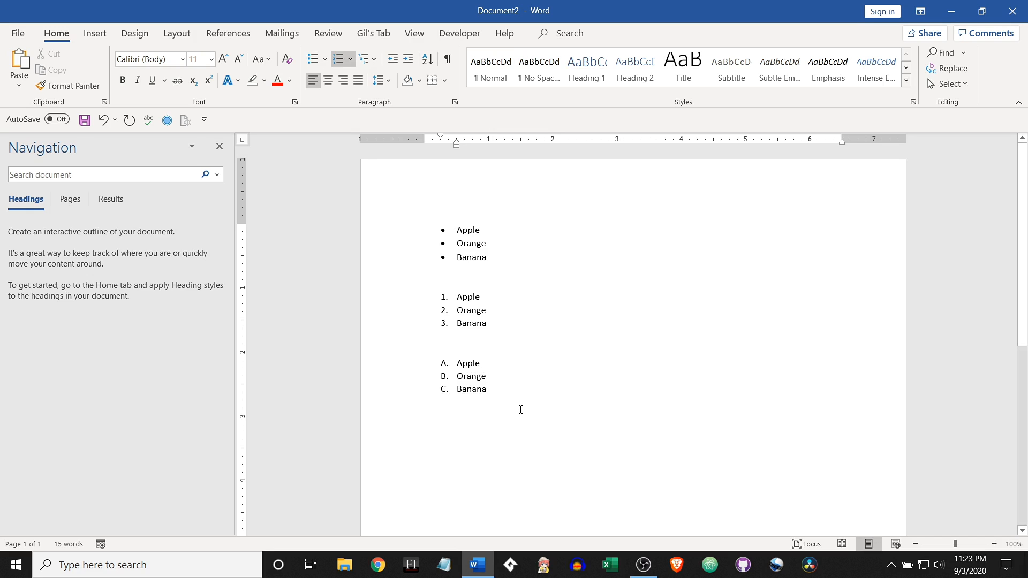
key("Return")
key("Return")
key("Return")
key("Return")
key("Return")
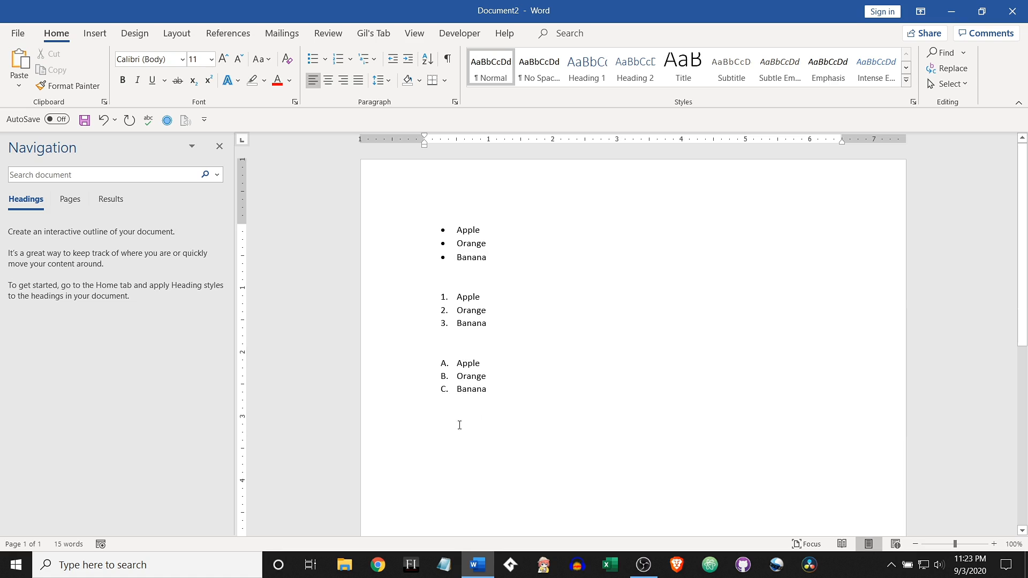
left_click(97, 34)
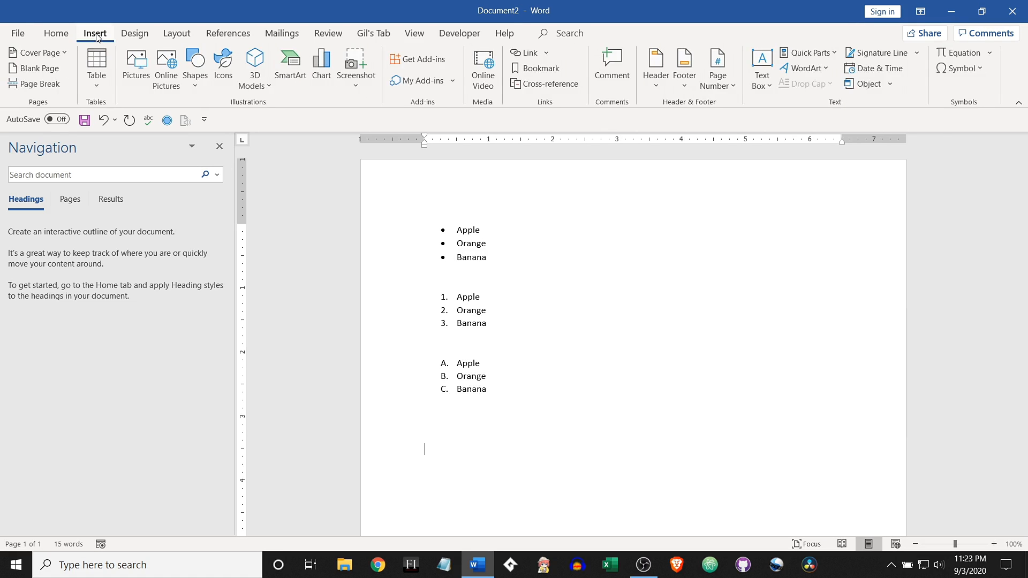
left_click(48, 84)
Step: Insert a 5x5 table at the start of the second page
scroll(429, 331, "down", 5)
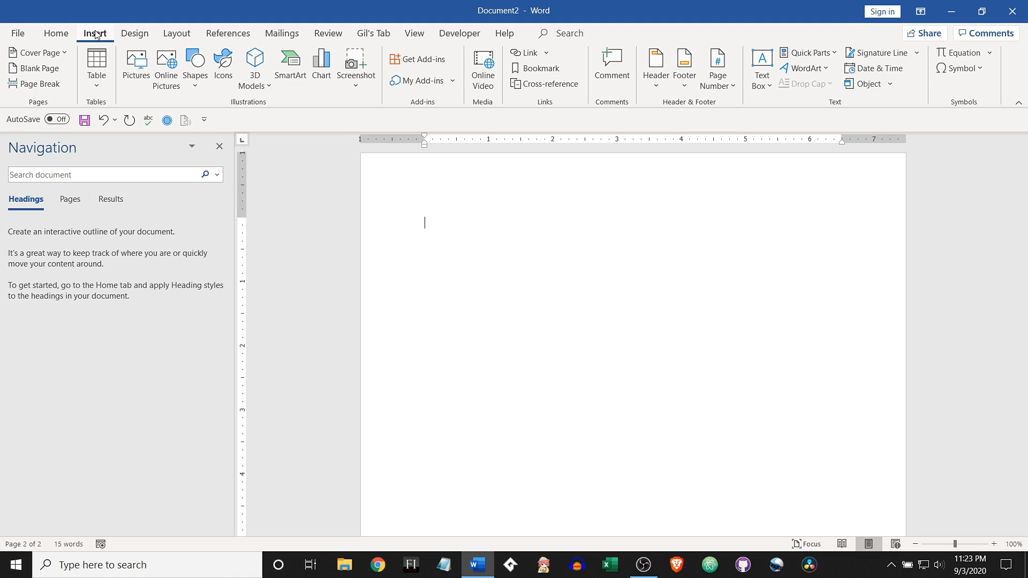
left_click(97, 71)
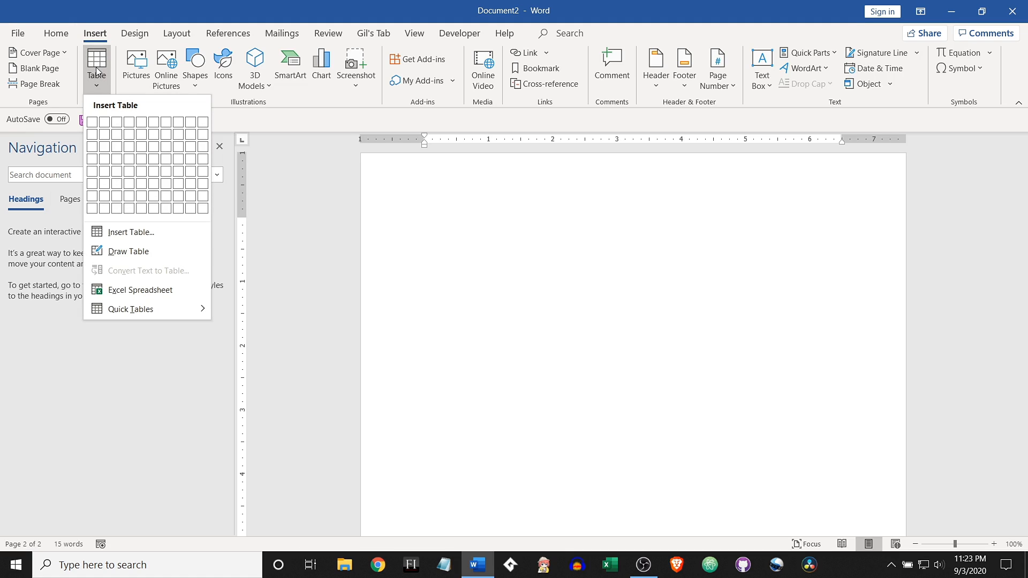
left_click(142, 176)
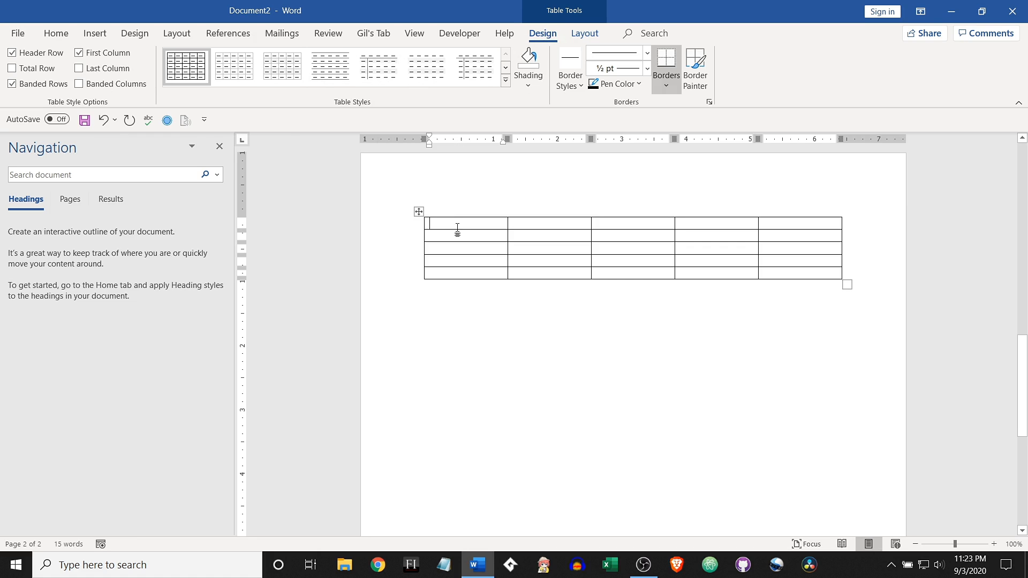
Step: Examine which table design and layout options are offered with the cursor inside and outside the table
left_click(446, 328)
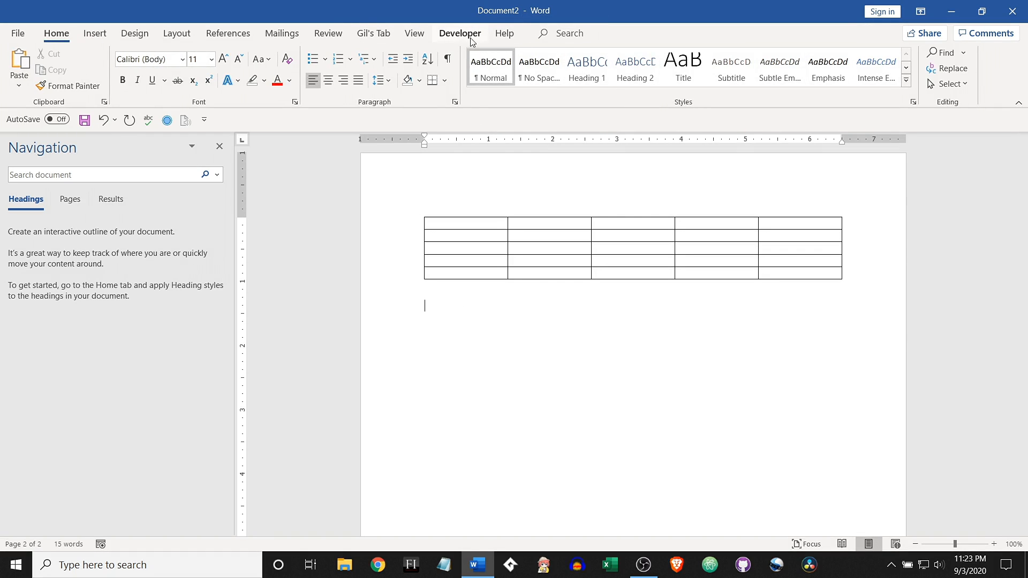
left_click(453, 225)
left_click(545, 34)
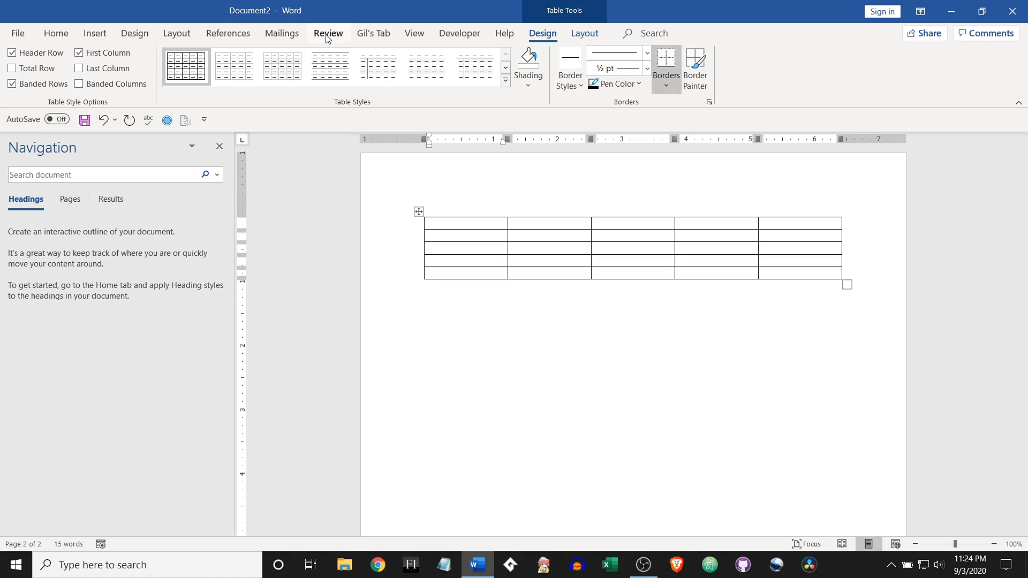
left_click(285, 35)
left_click(229, 34)
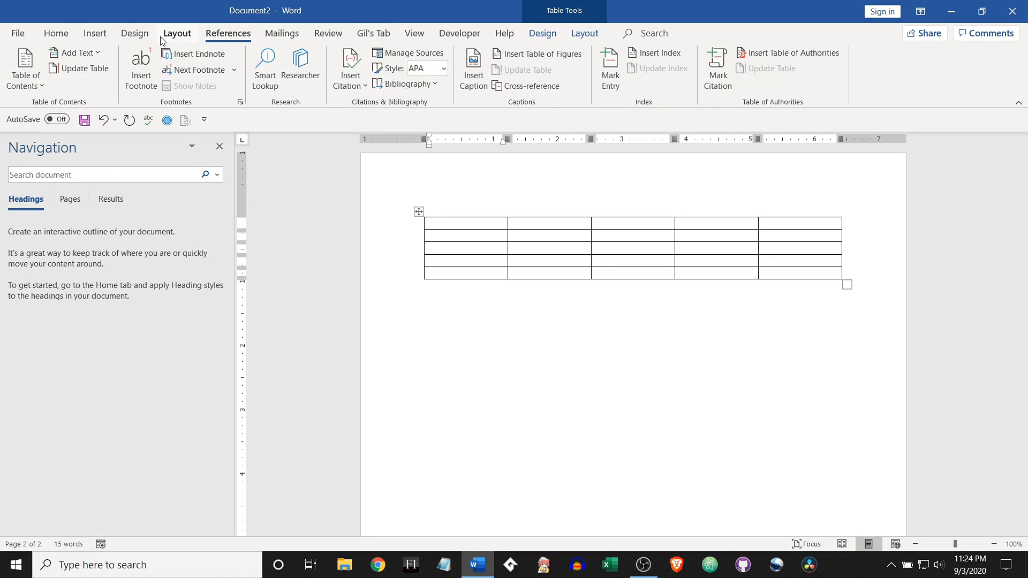
left_click(177, 34)
left_click(411, 380)
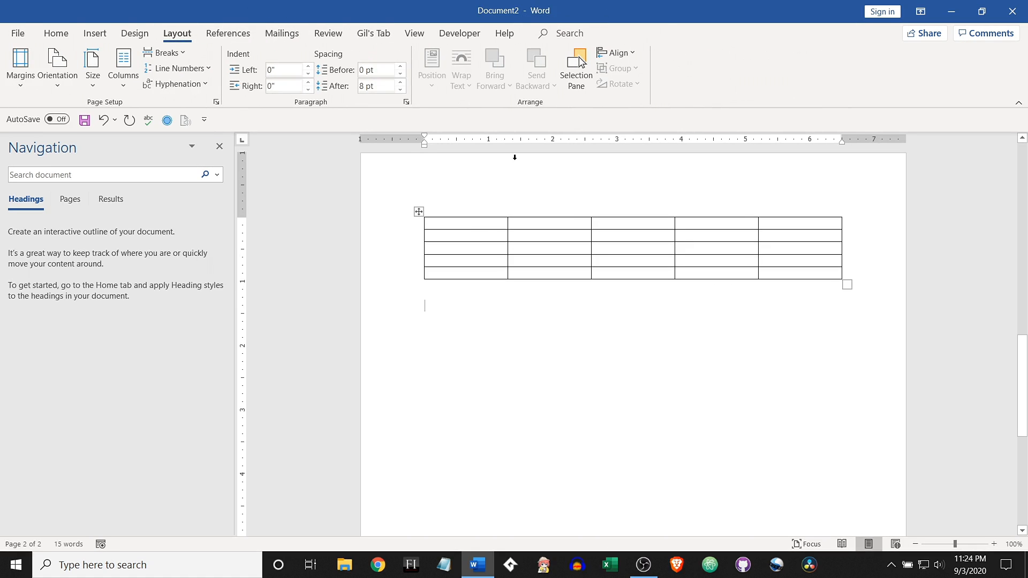
left_click(480, 236)
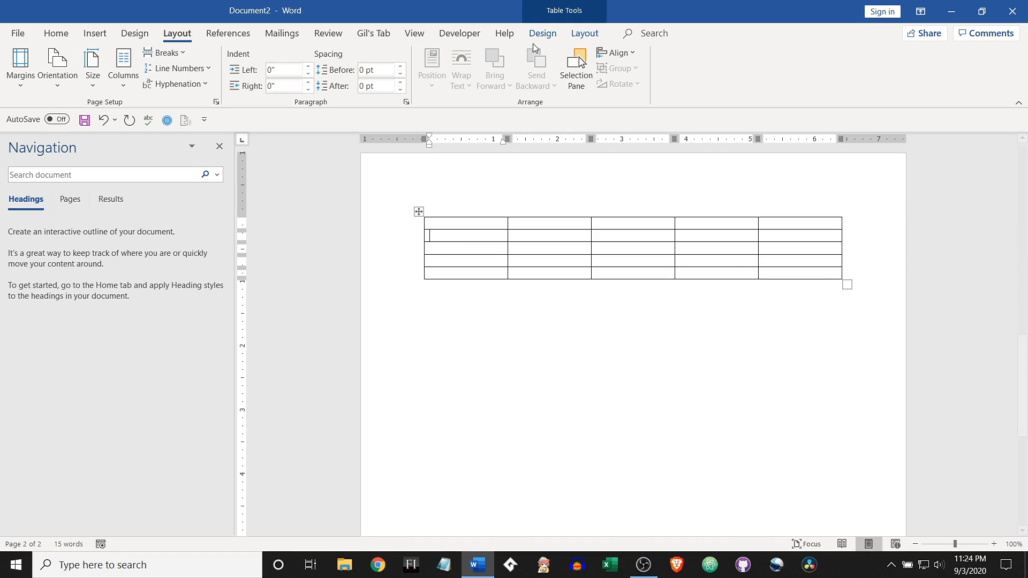
left_click(543, 34)
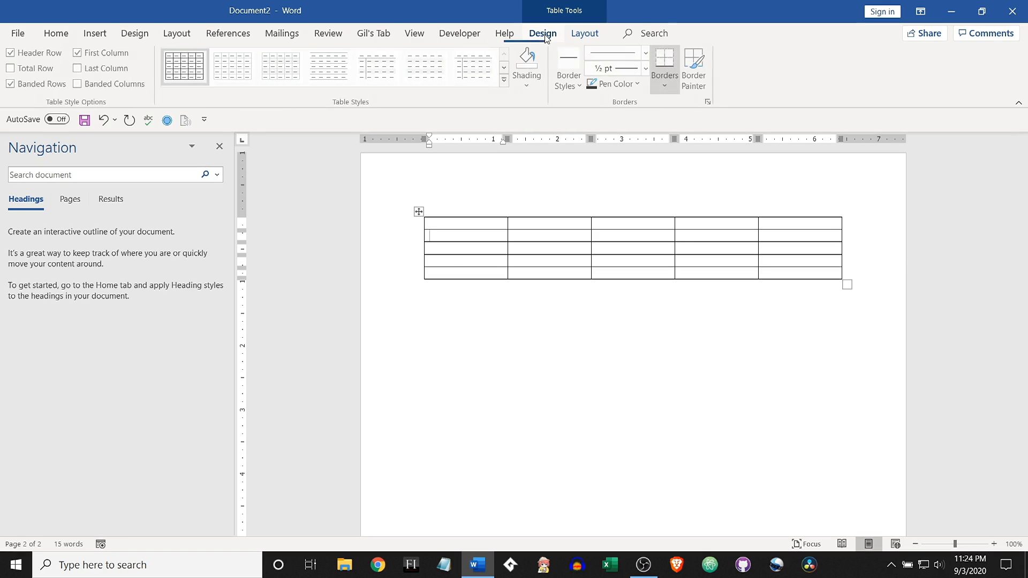
left_click(589, 34)
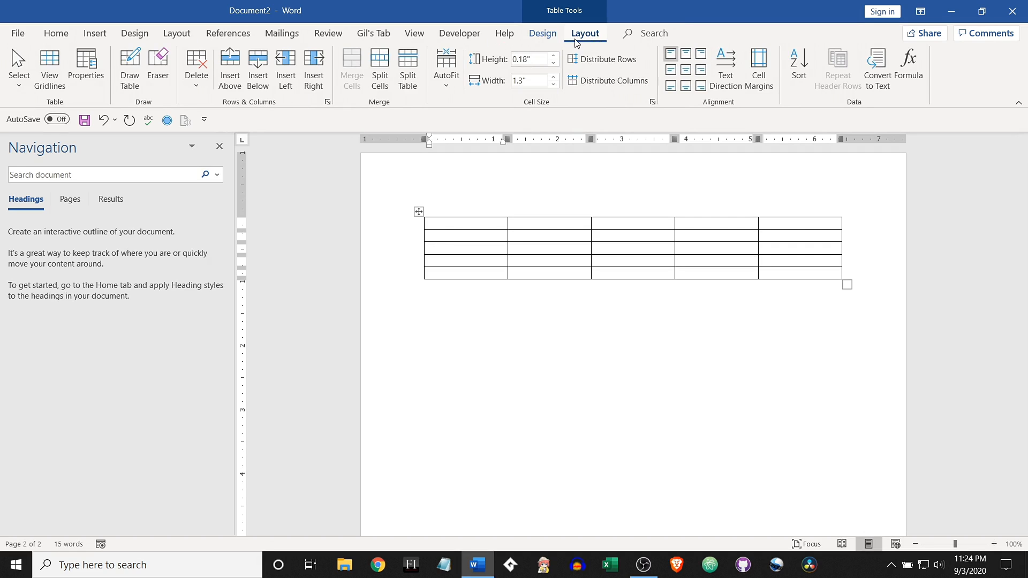
left_click(543, 33)
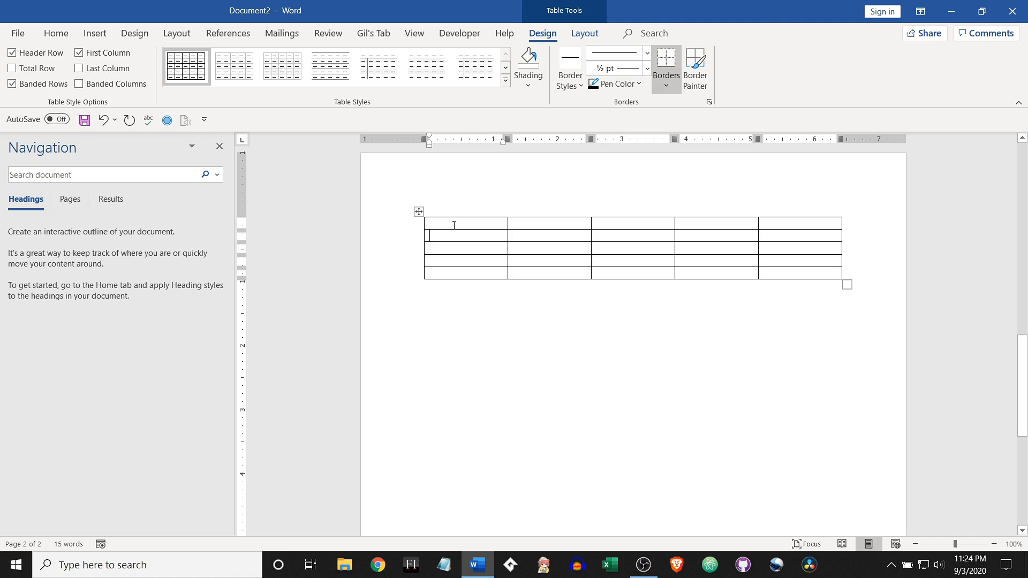
Step: Fill the five cells of the table's first column with kjhjkhj, asdfdf, sdfdsf, sdfsd and sdfsdf
type("kjhjkhj")
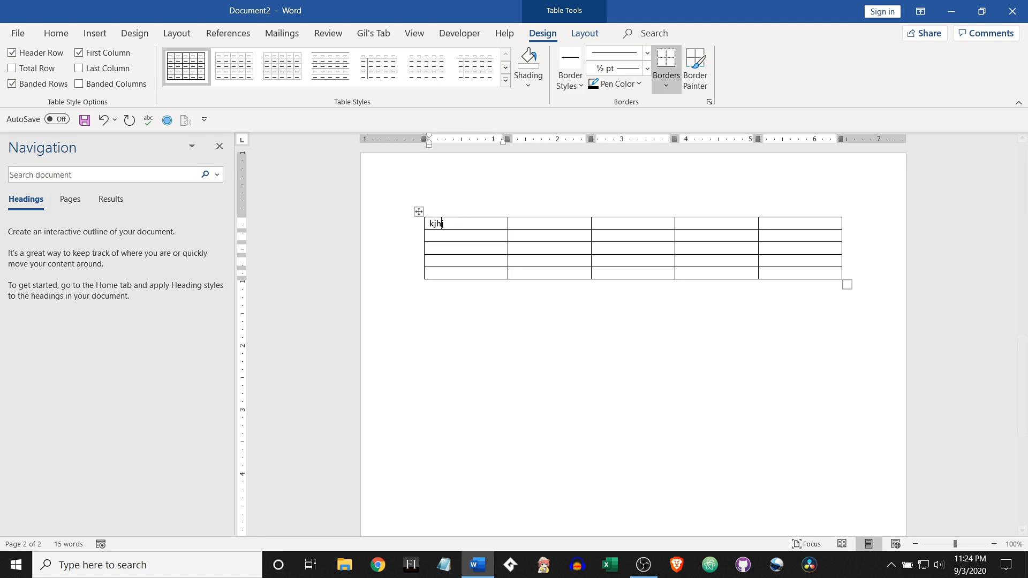
left_click(446, 239)
type("asdfdf")
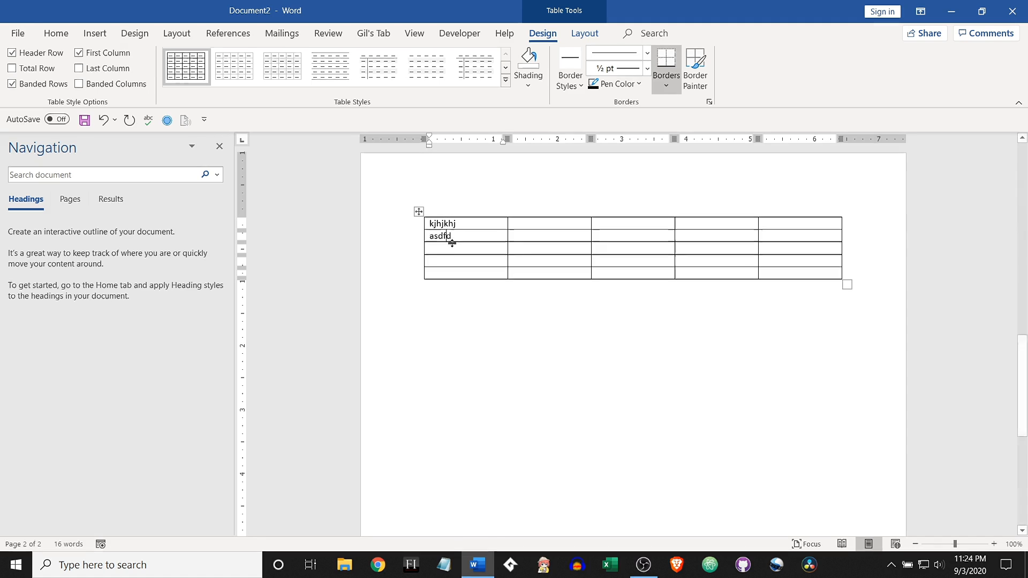
left_click(451, 250)
type("sdfdsf")
left_click(454, 262)
type("sdfsd")
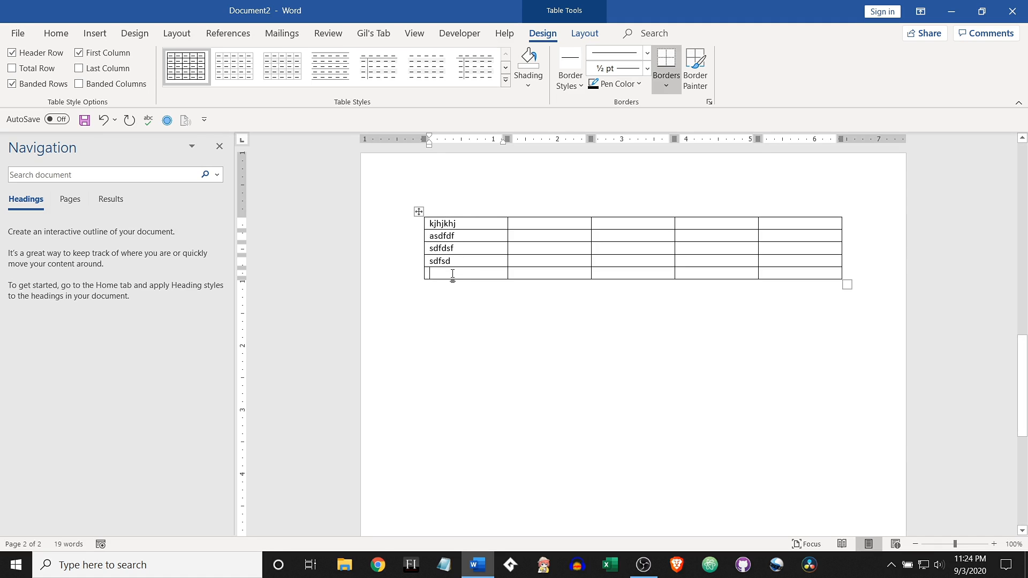
left_click(453, 273)
type("sdfsdf")
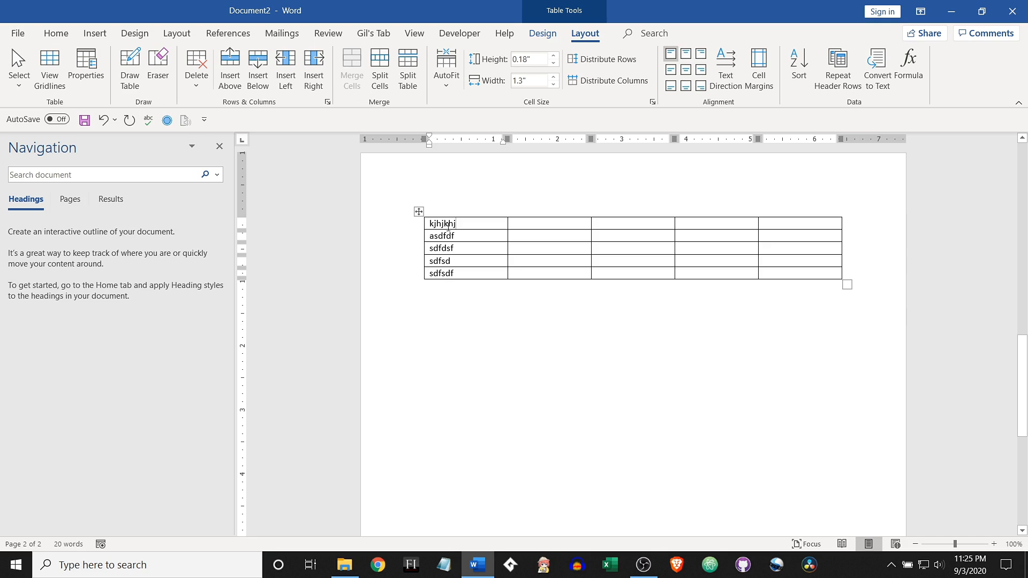
Step: Insert the built-in With Subheads 1 quick table below the 5x5 table
left_click(542, 33)
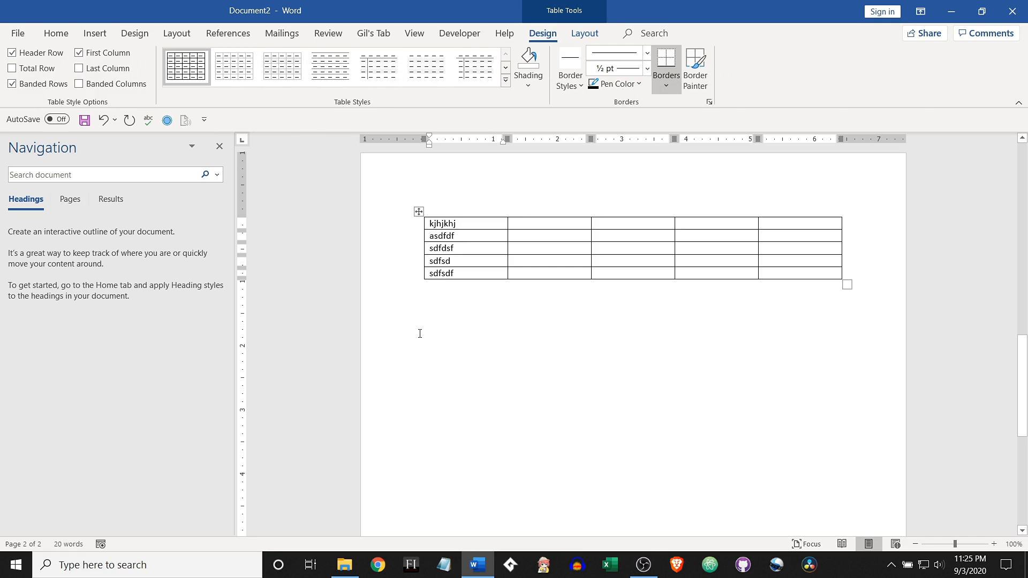
left_click(447, 327)
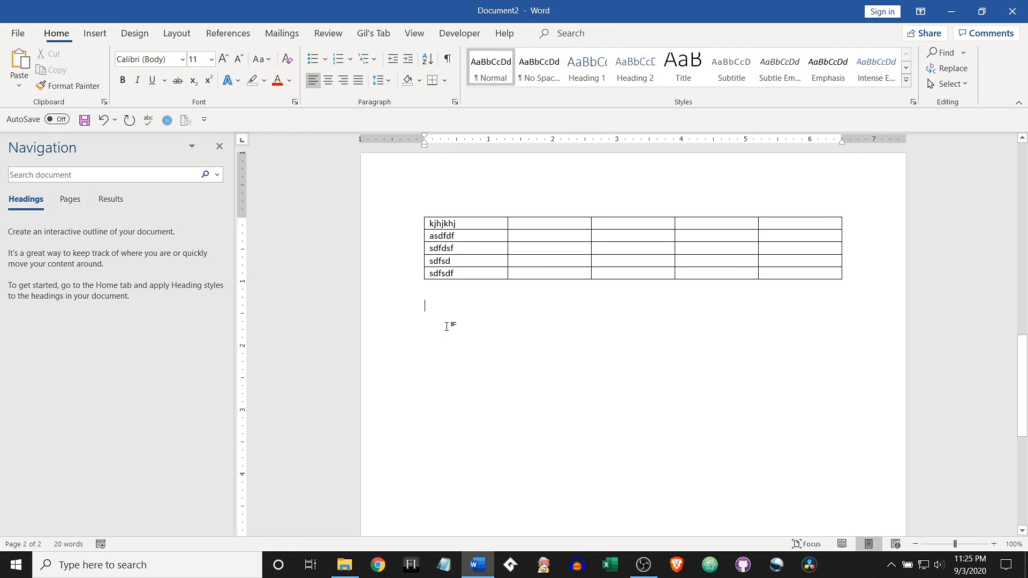
left_click(102, 36)
left_click(96, 74)
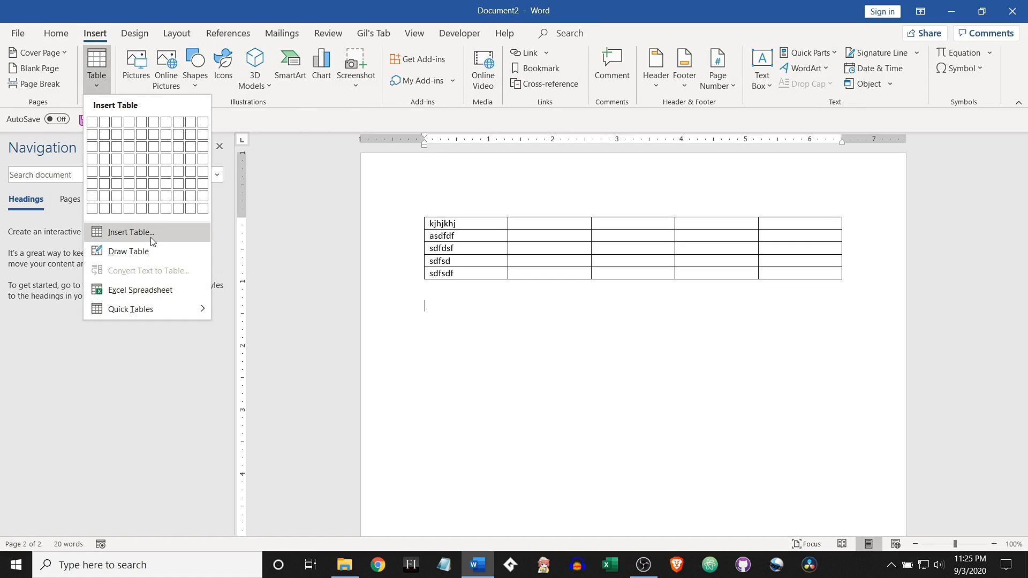
mouse_move(156, 311)
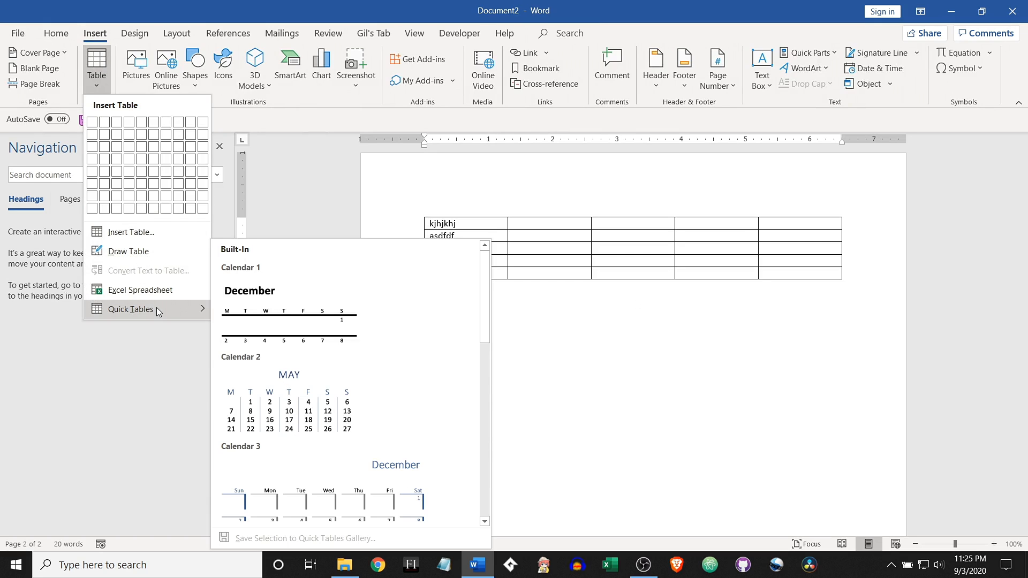
scroll(351, 323, "down", 3)
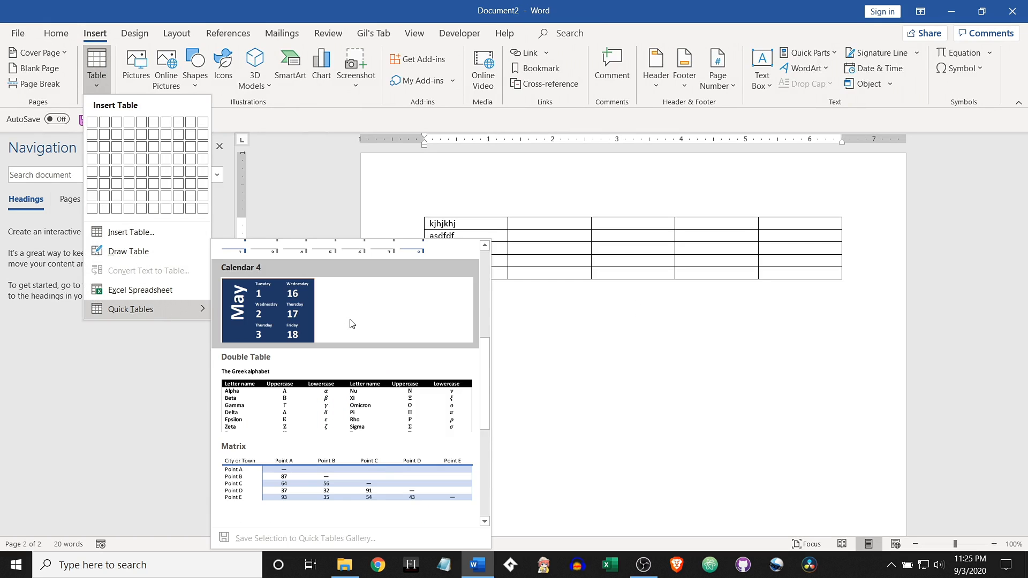
scroll(352, 328, "down", 3)
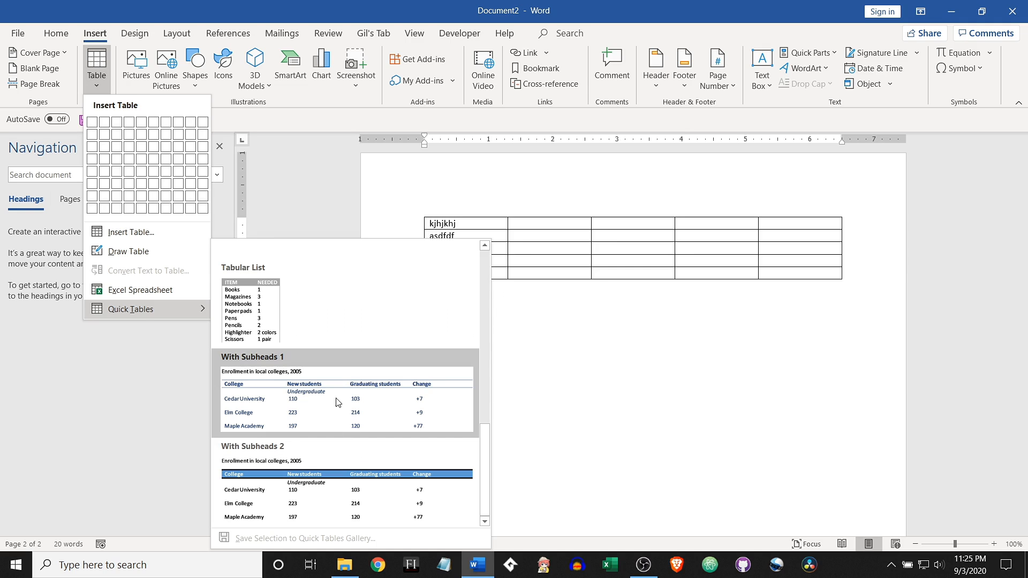
key("Escape")
key("Escape")
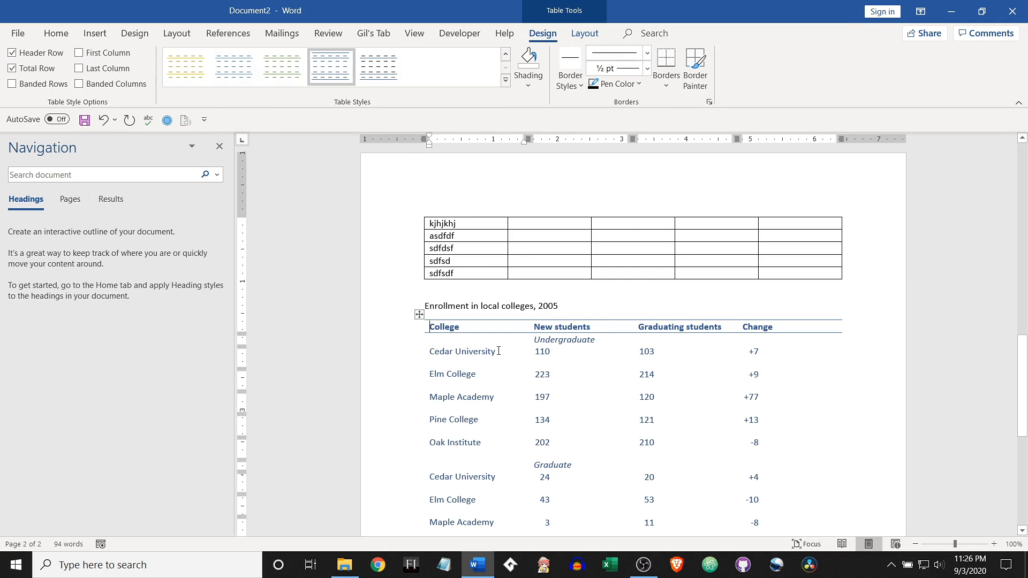
Step: Replace Cedar University with Hypothetical College in the first Undergraduate row of the enrollment table
left_click(484, 353)
left_click(492, 352)
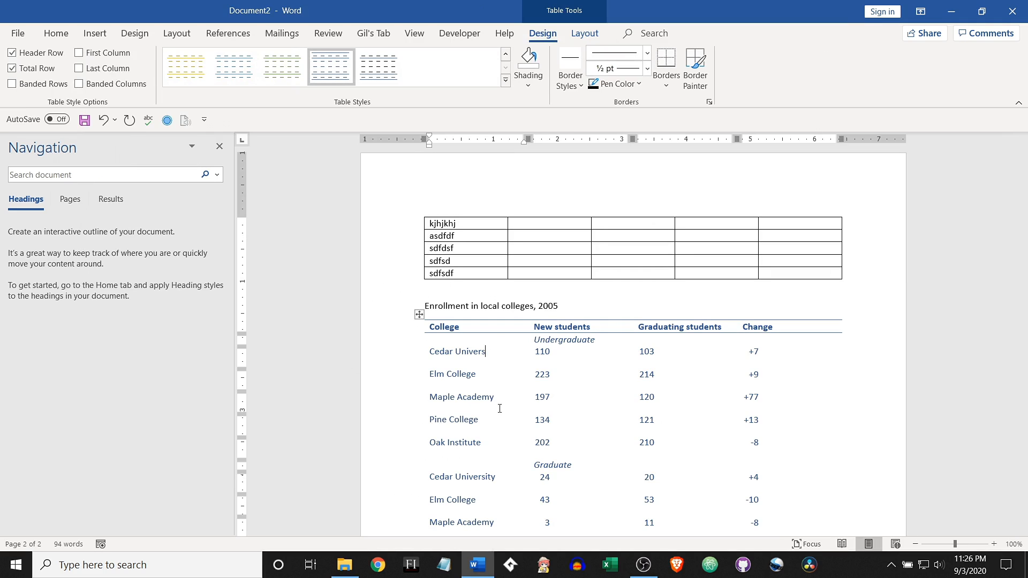
key("BackSpace")
key("BackSpace")
key("BackSpace")
key("BackSpace")
key("BackSpace")
key("BackSpace")
key("BackSpace")
key("BackSpace")
key("BackSpace")
key("BackSpace")
key("BackSpace")
key("BackSpace")
key("BackSpace")
key("BackSpace")
key("BackSpace")
key("BackSpace")
type("Hypothetical College")
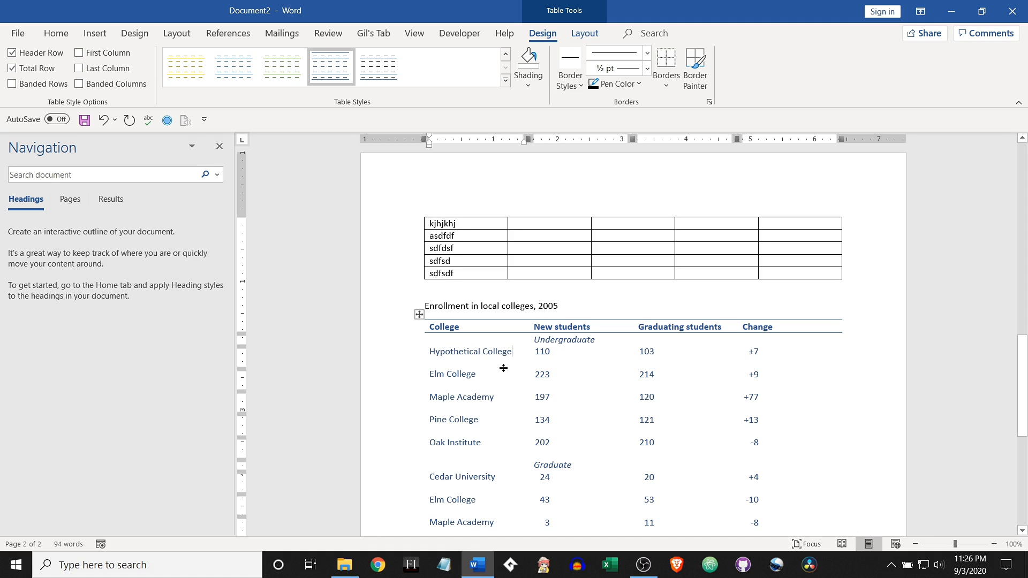
Step: Insert a page break on the empty line below the enrollment table's source note
scroll(696, 482, "down", 5)
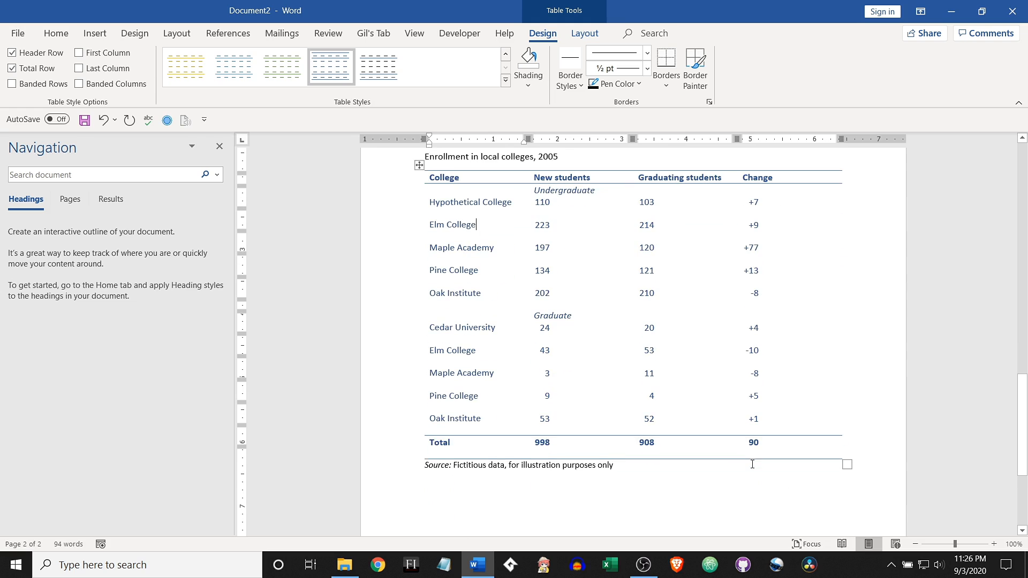
left_click(876, 475)
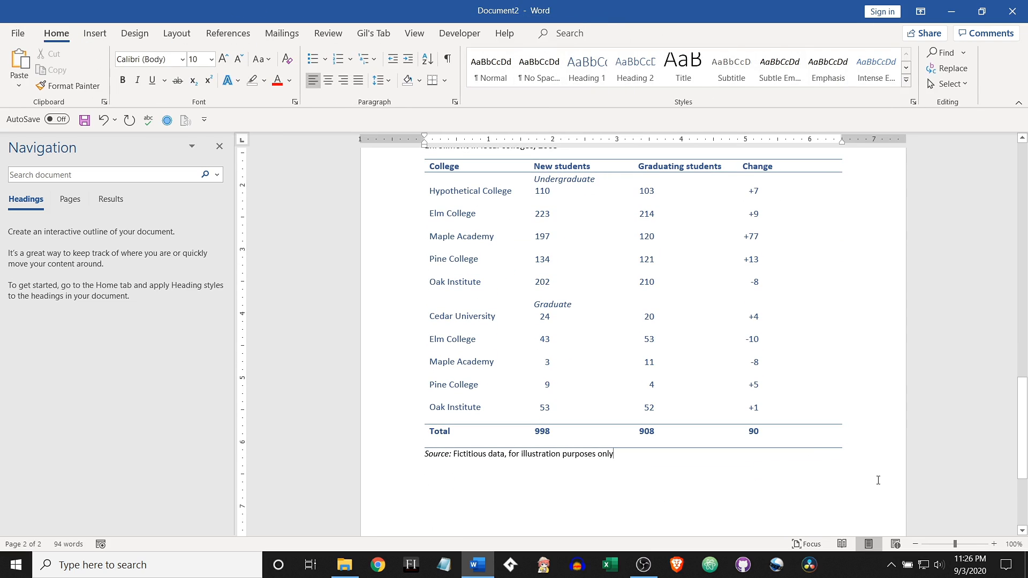
left_click(95, 33)
left_click(37, 84)
Step: Insert an embedded Excel spreadsheet at the start of the third page
scroll(471, 399, "down", 5)
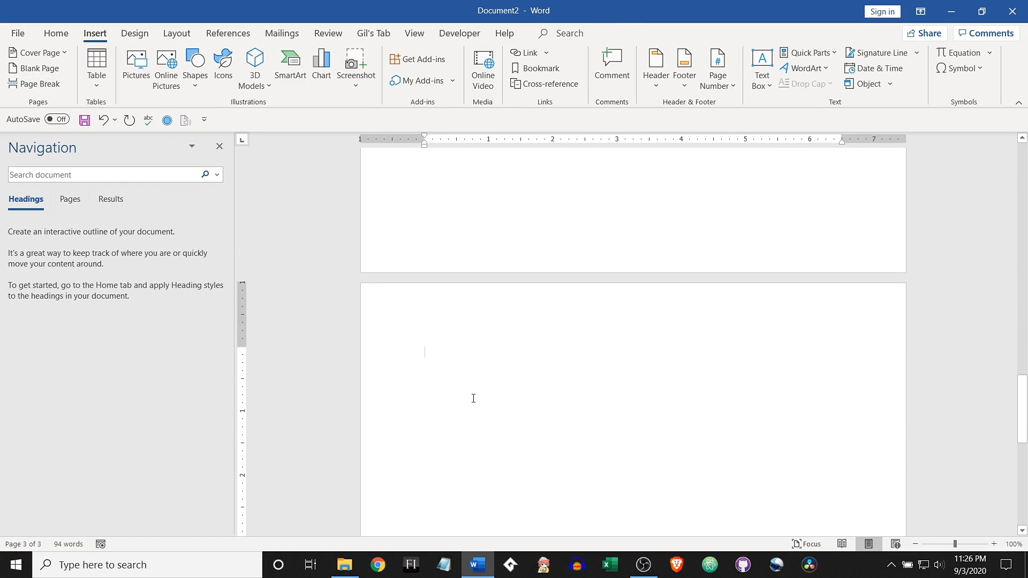
left_click(98, 66)
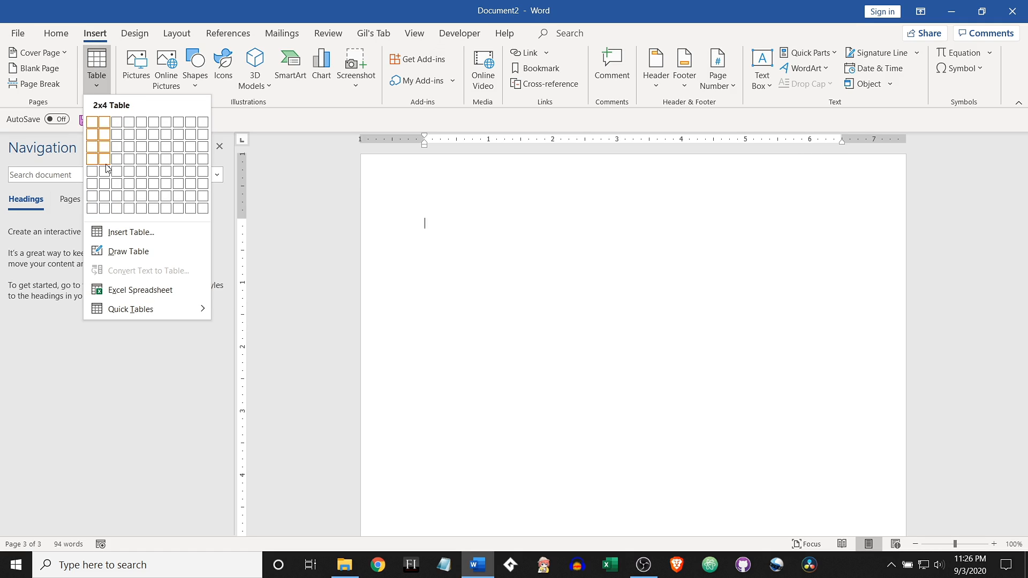
left_click(130, 291)
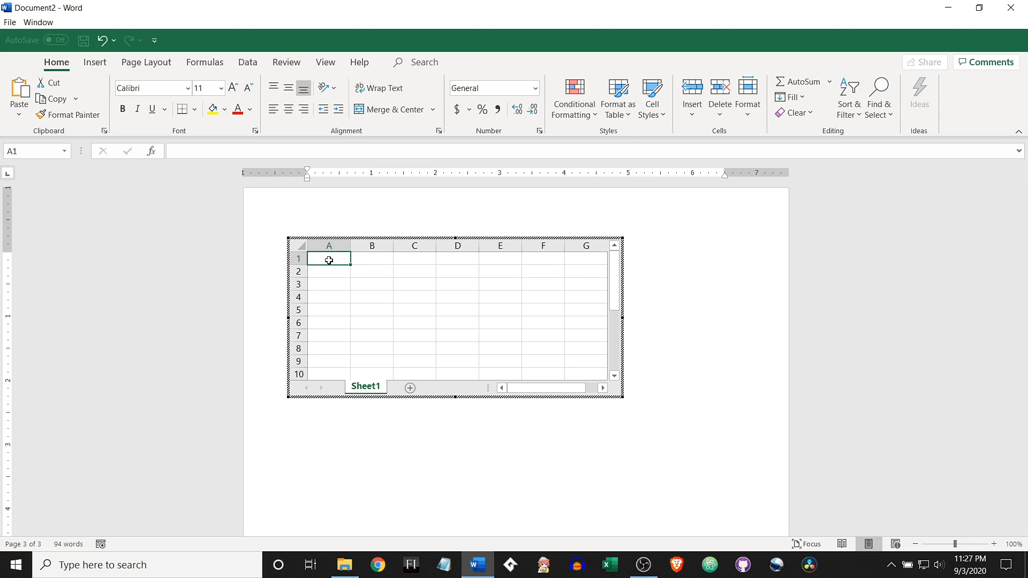
Step: Enter 12 in A1 and B1, add them in C1 with =A1+B1, and return to the document
type("12")
key("Tab")
type("12")
left_click(415, 262)
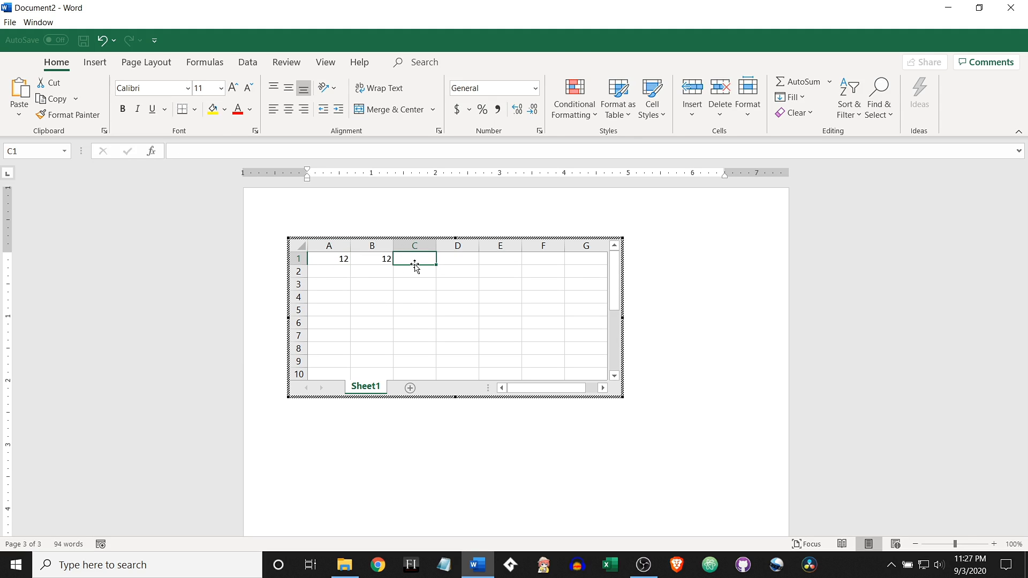
type("=")
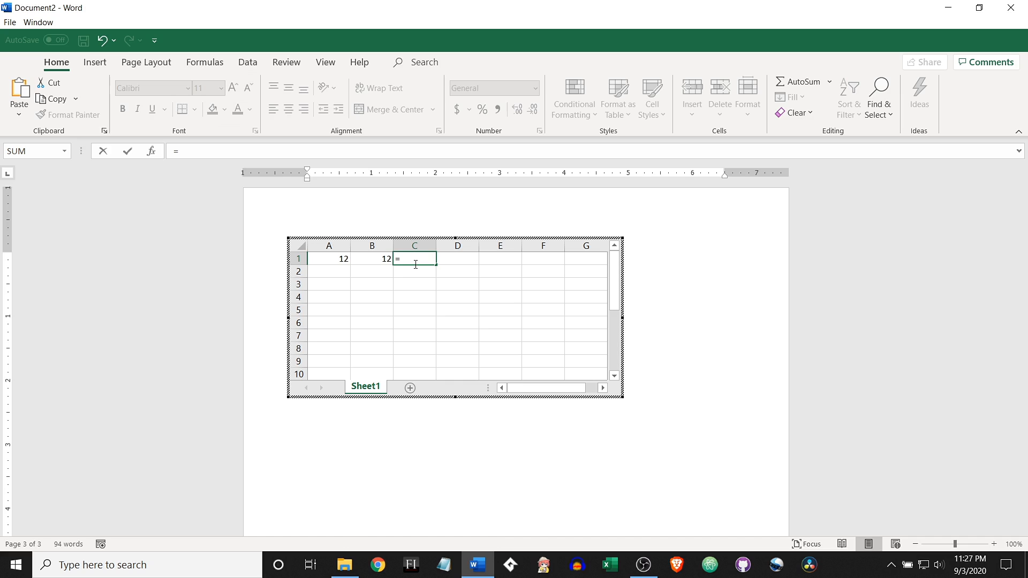
left_click(336, 260)
type("+")
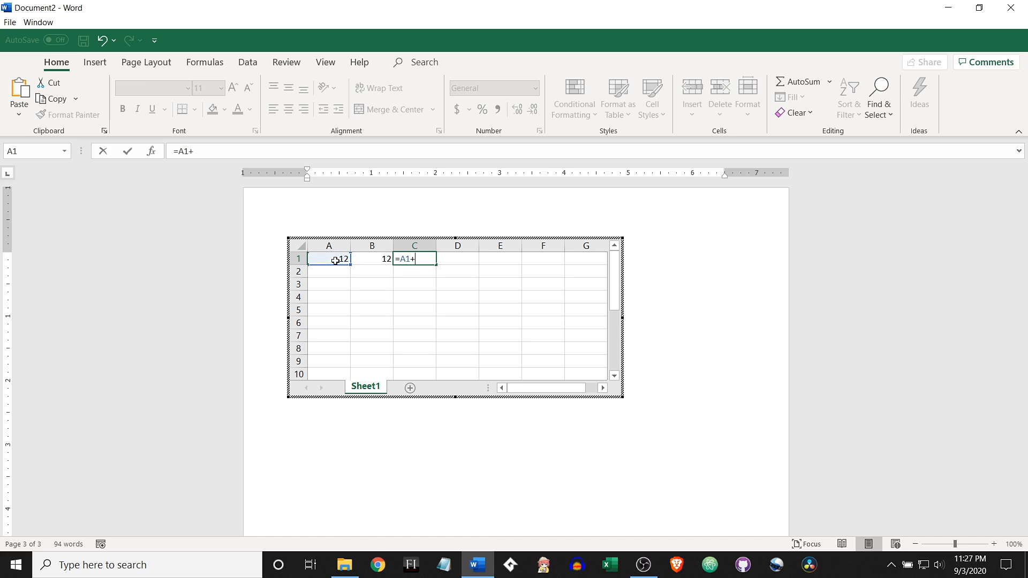
left_click(370, 261)
key("Return")
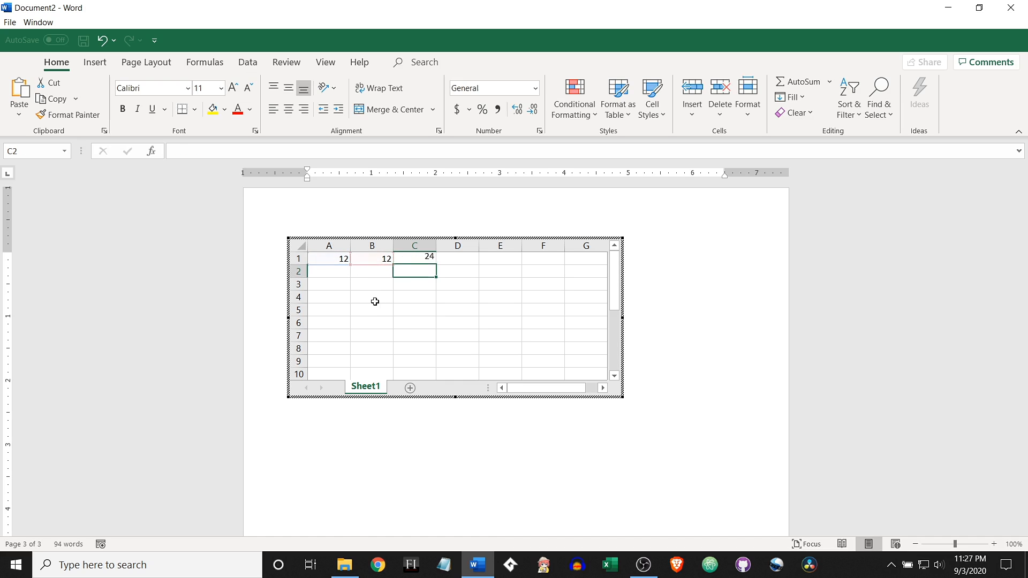
left_click(687, 298)
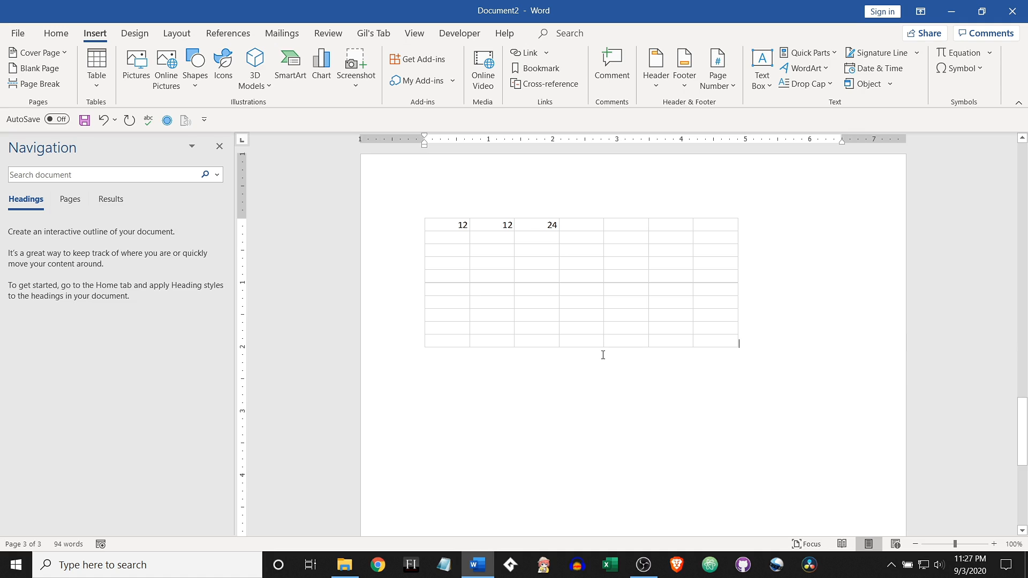
Step: Reopen the embedded spreadsheet for editing and return to the document without changing any cell
scroll(603, 355, "up", 1)
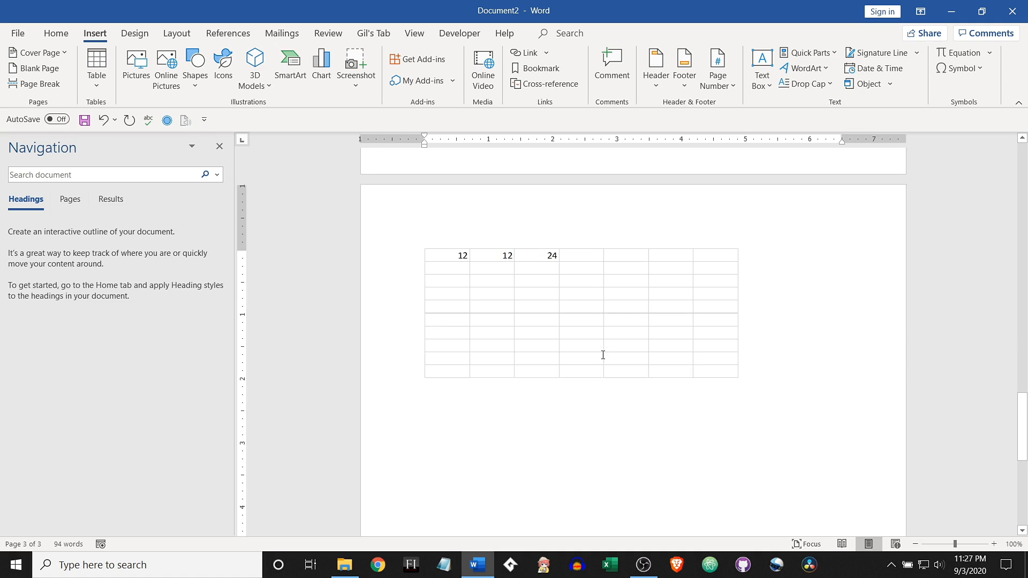
left_click(505, 293)
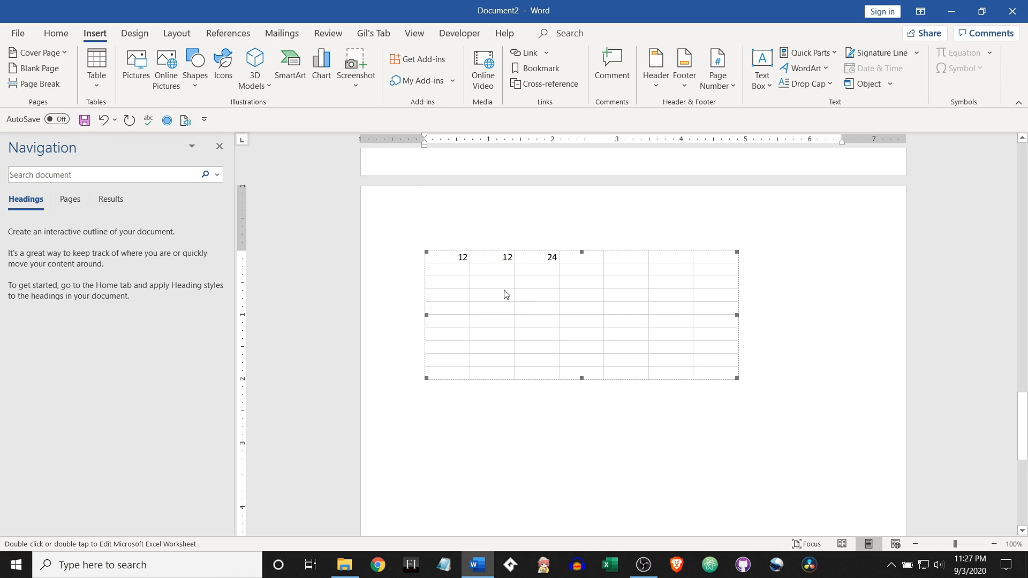
double_click(506, 293)
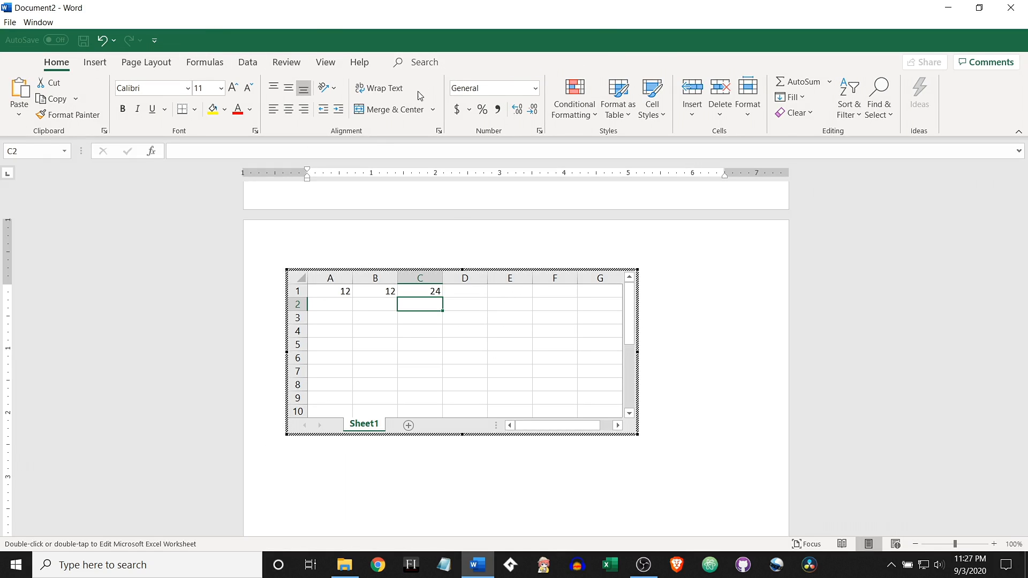
left_click(701, 303)
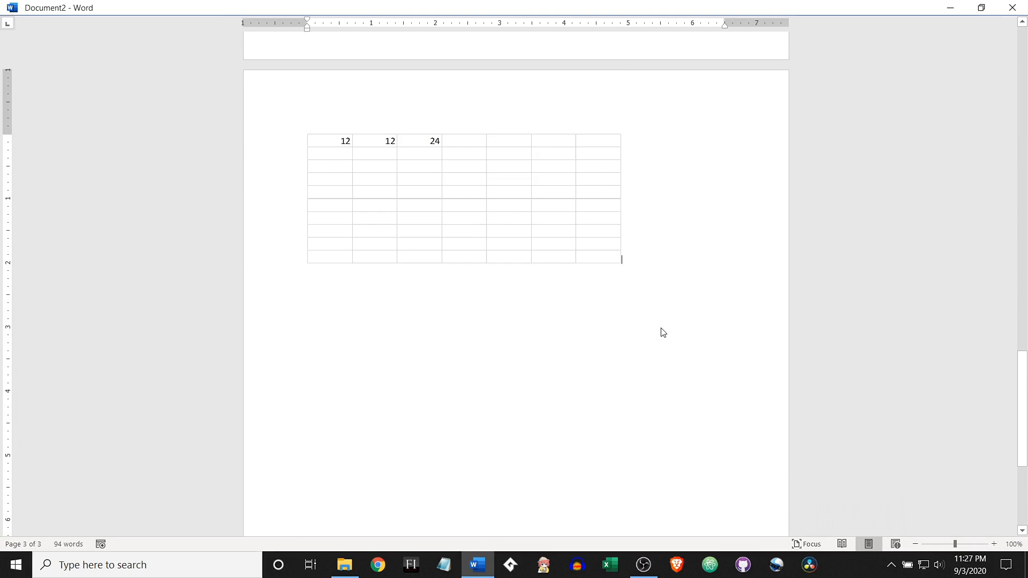